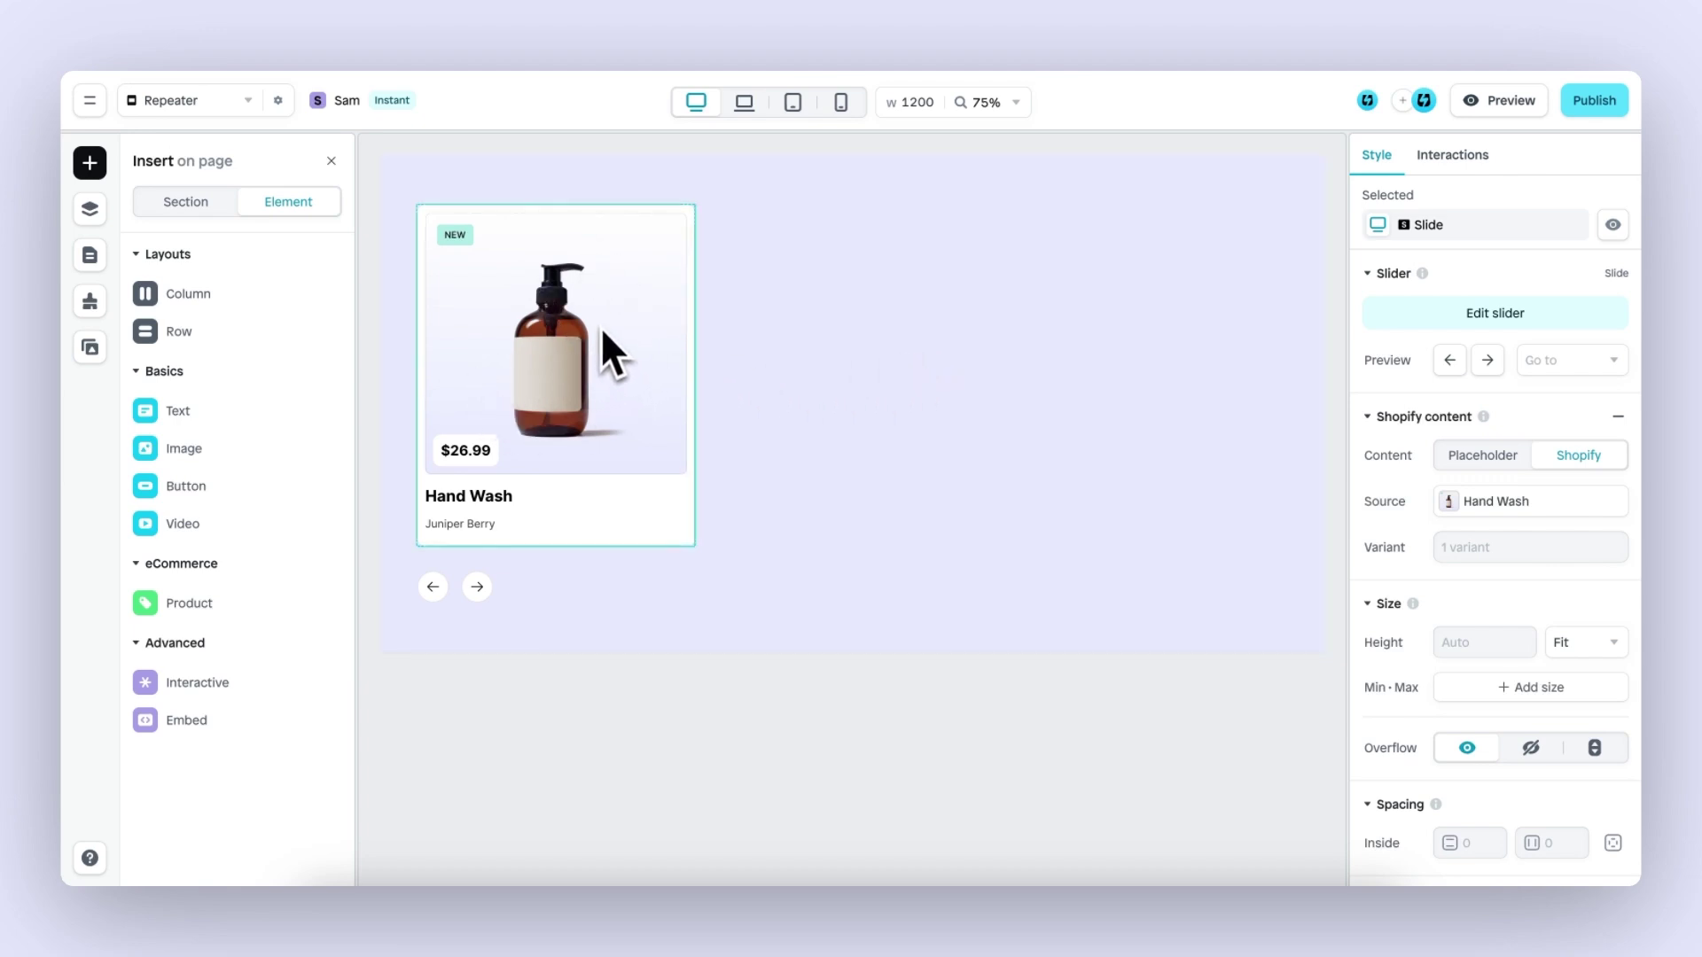
# Duplicate the Hand Wash slide with Cmd+D and select the new slide's product block.
pyautogui.click(602, 372)
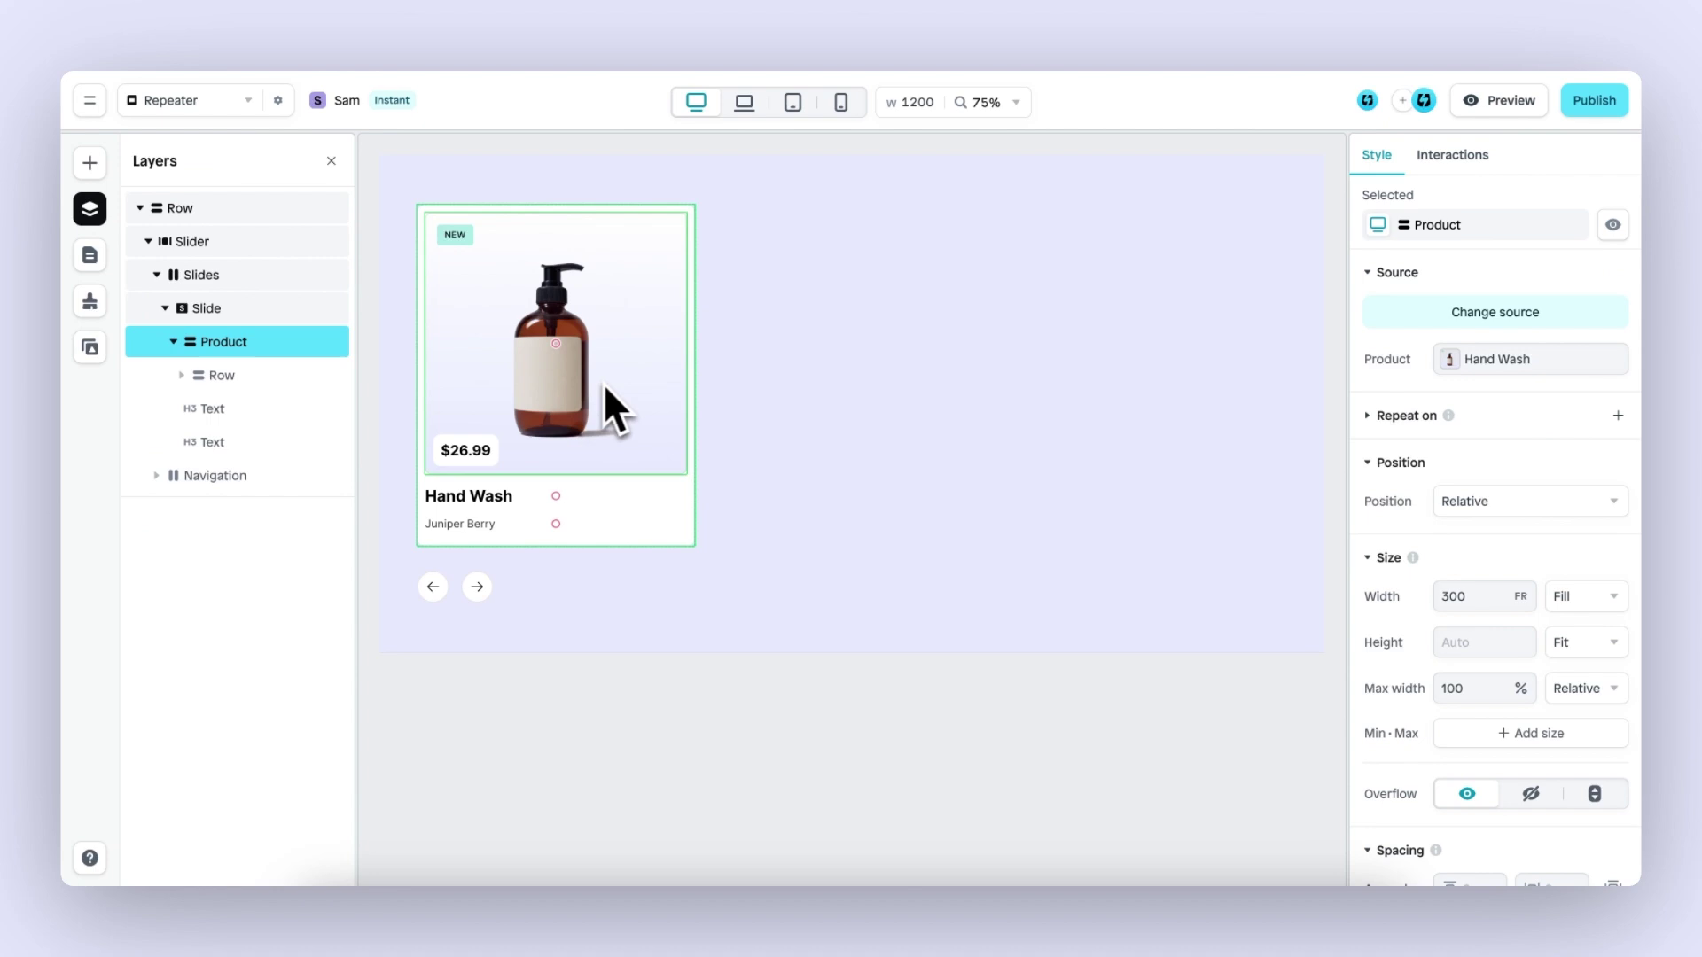
pyautogui.click(491, 500)
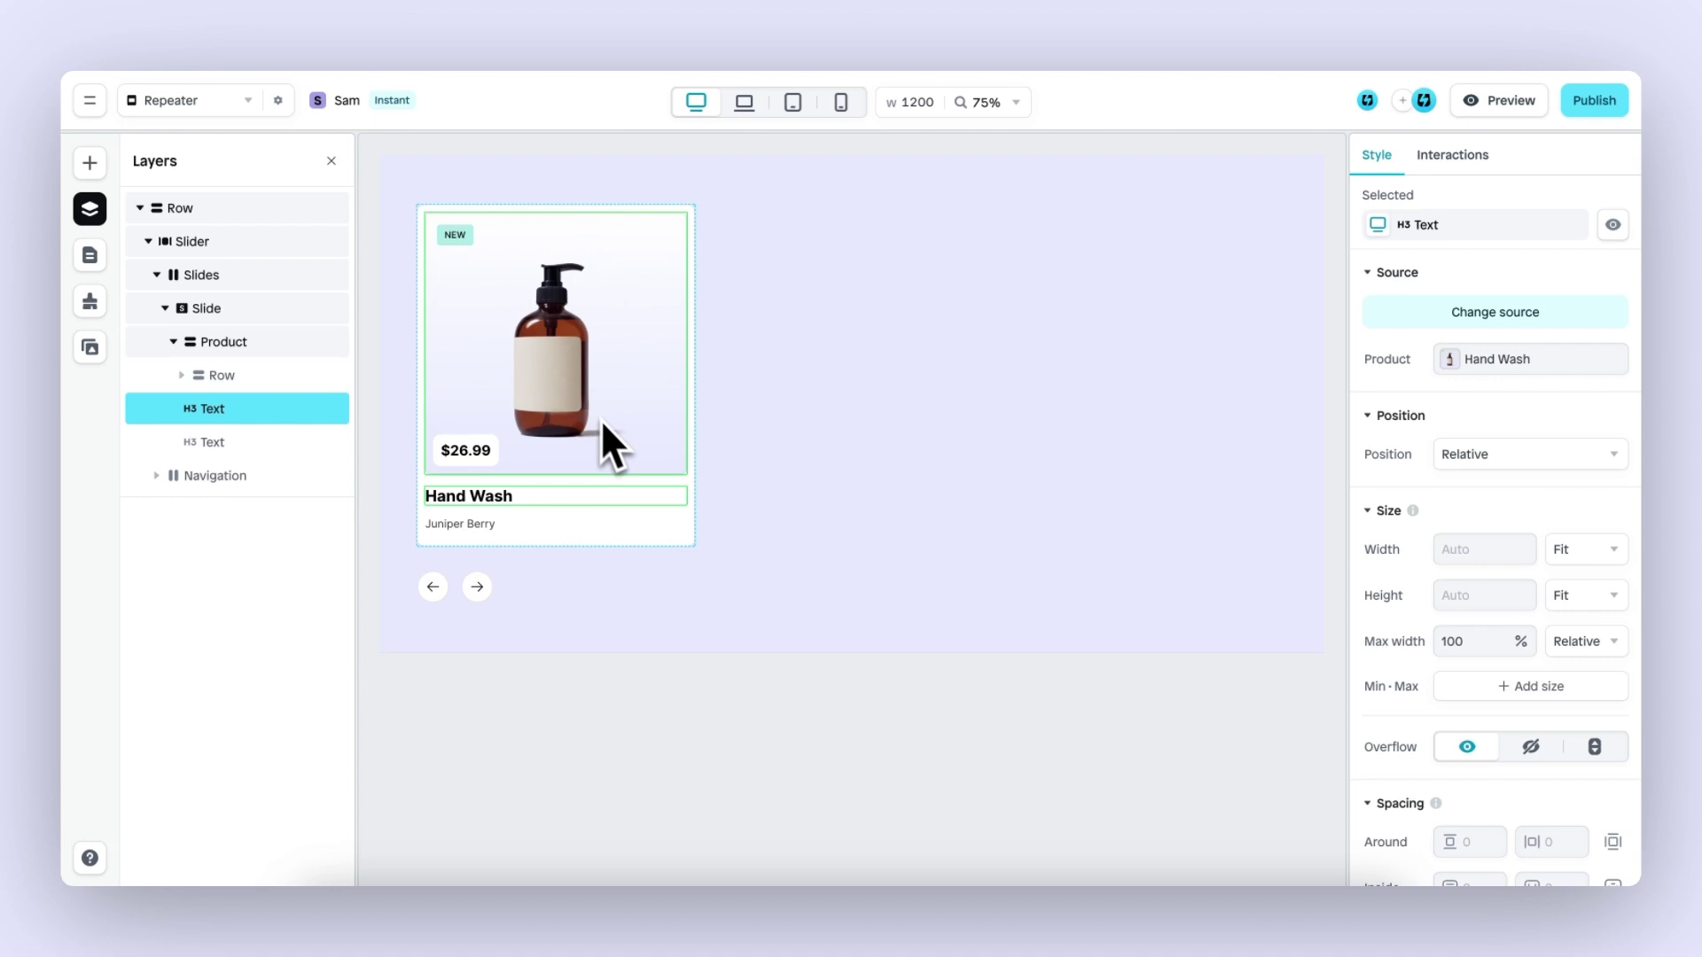
pyautogui.click(285, 310)
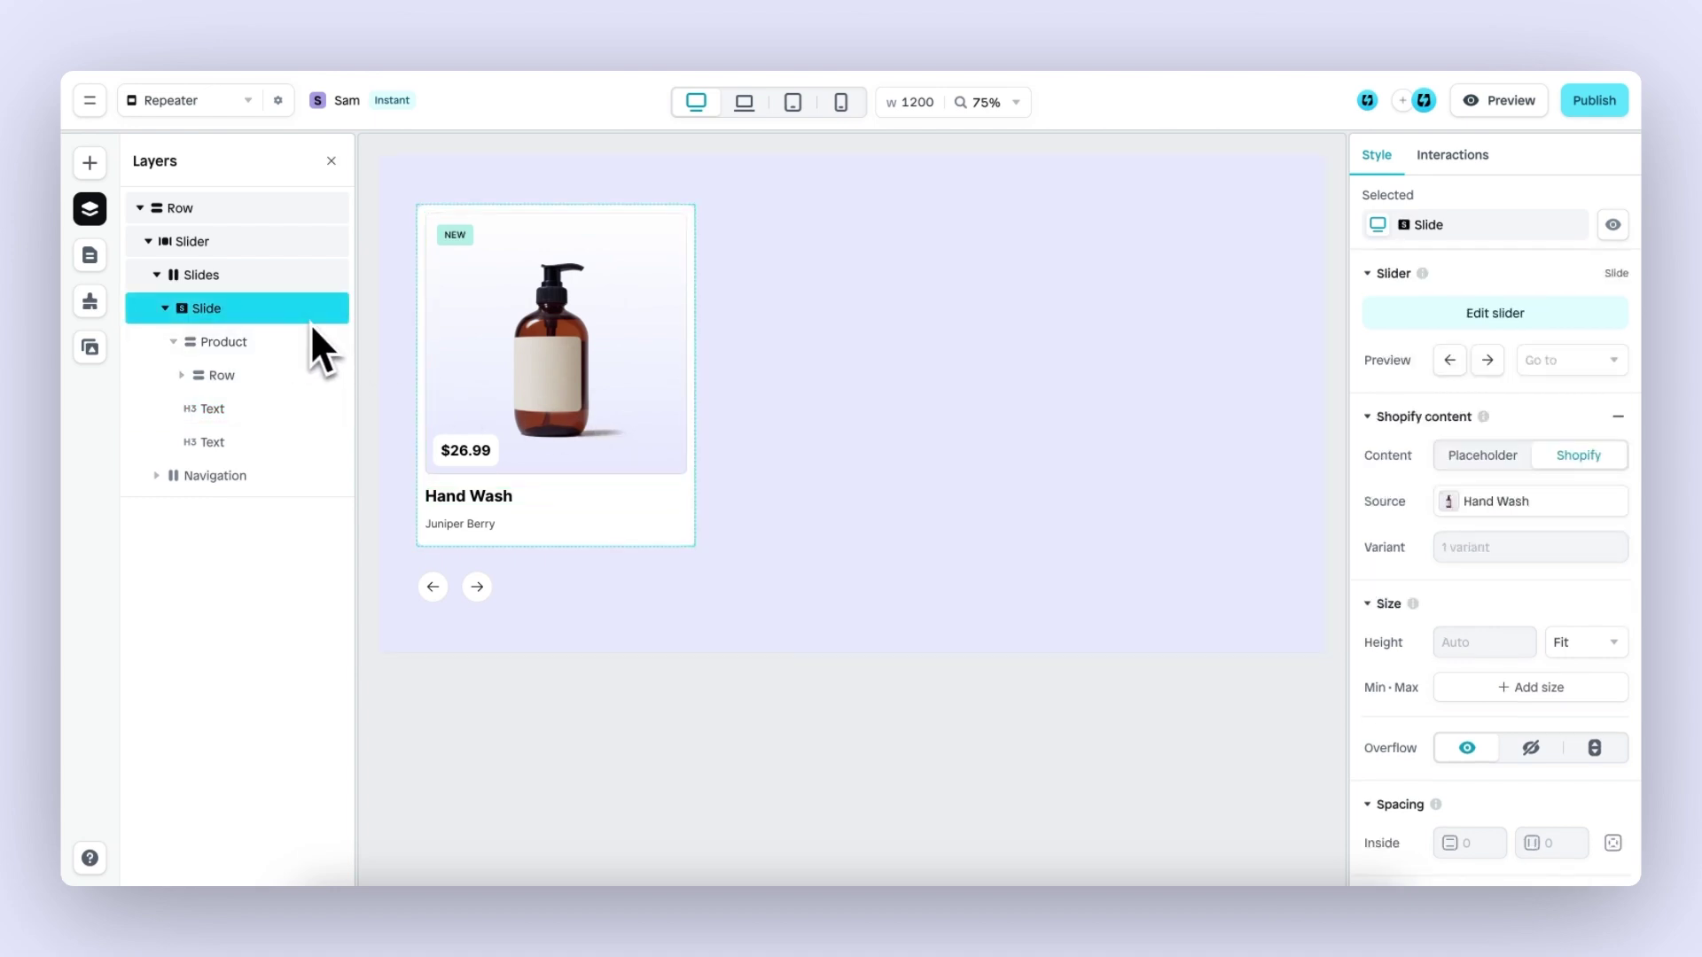
pyautogui.hotkey('ctrl', 'd')
pyautogui.click(917, 332)
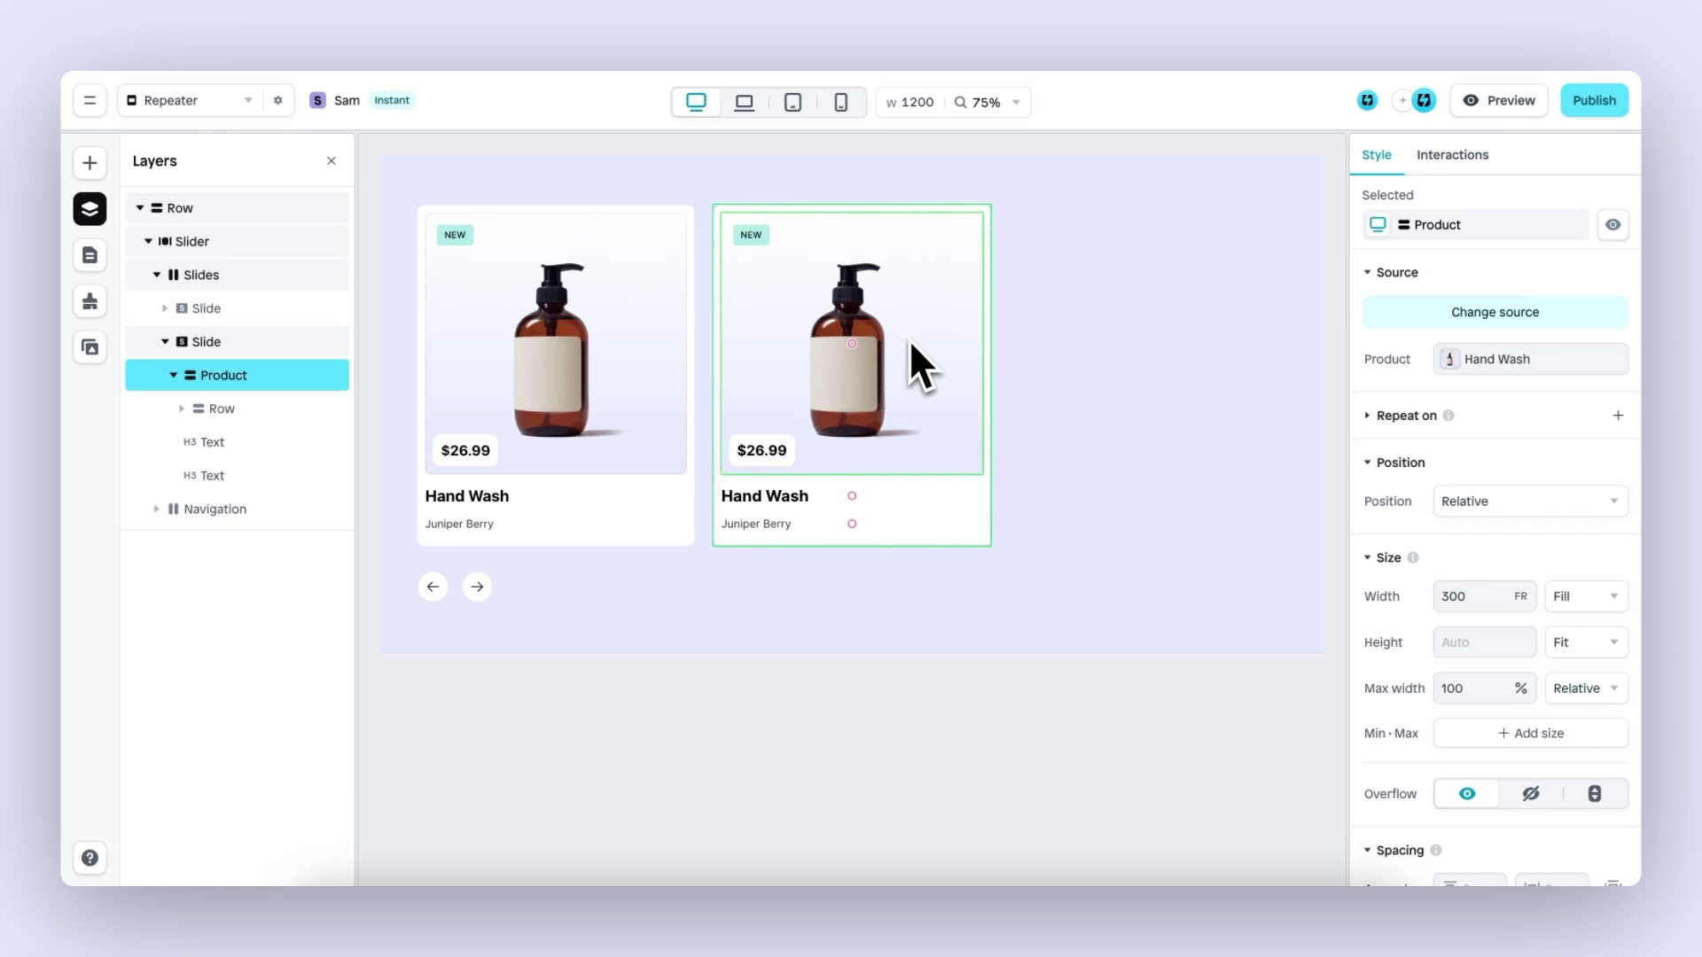
# Delete the duplicate slide and remove the Hand Wash Shopify content source from the card.
pyautogui.press('Delete')
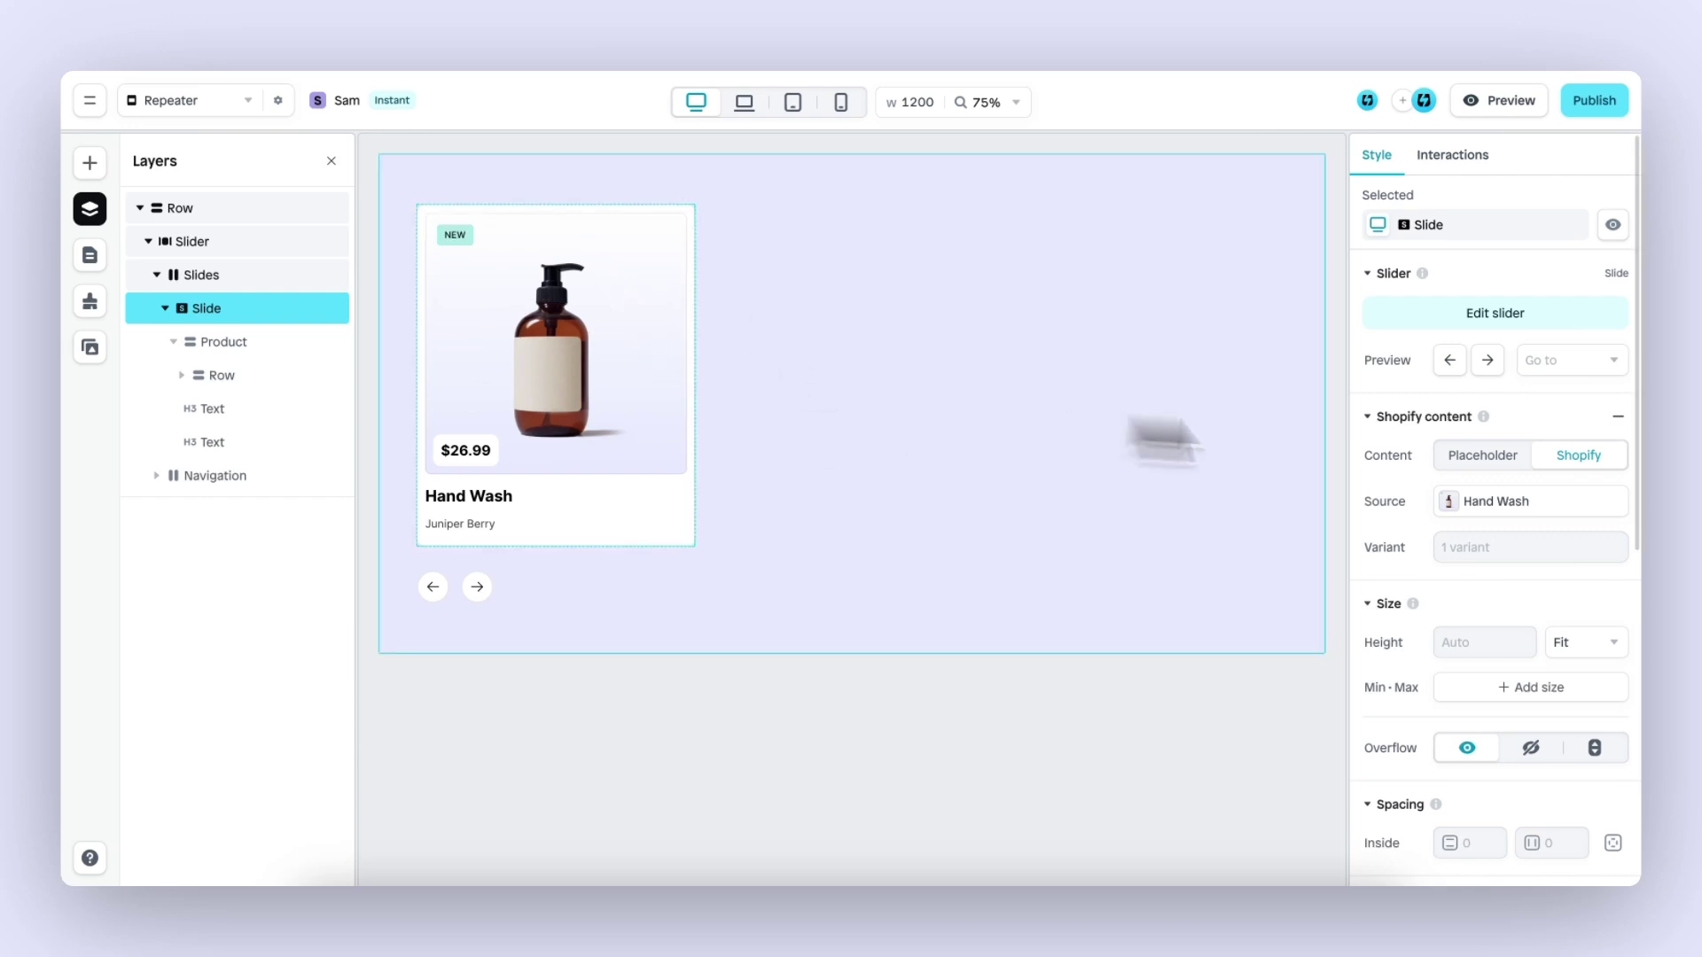
pyautogui.click(1617, 416)
pyautogui.press('Escape')
pyautogui.click(245, 248)
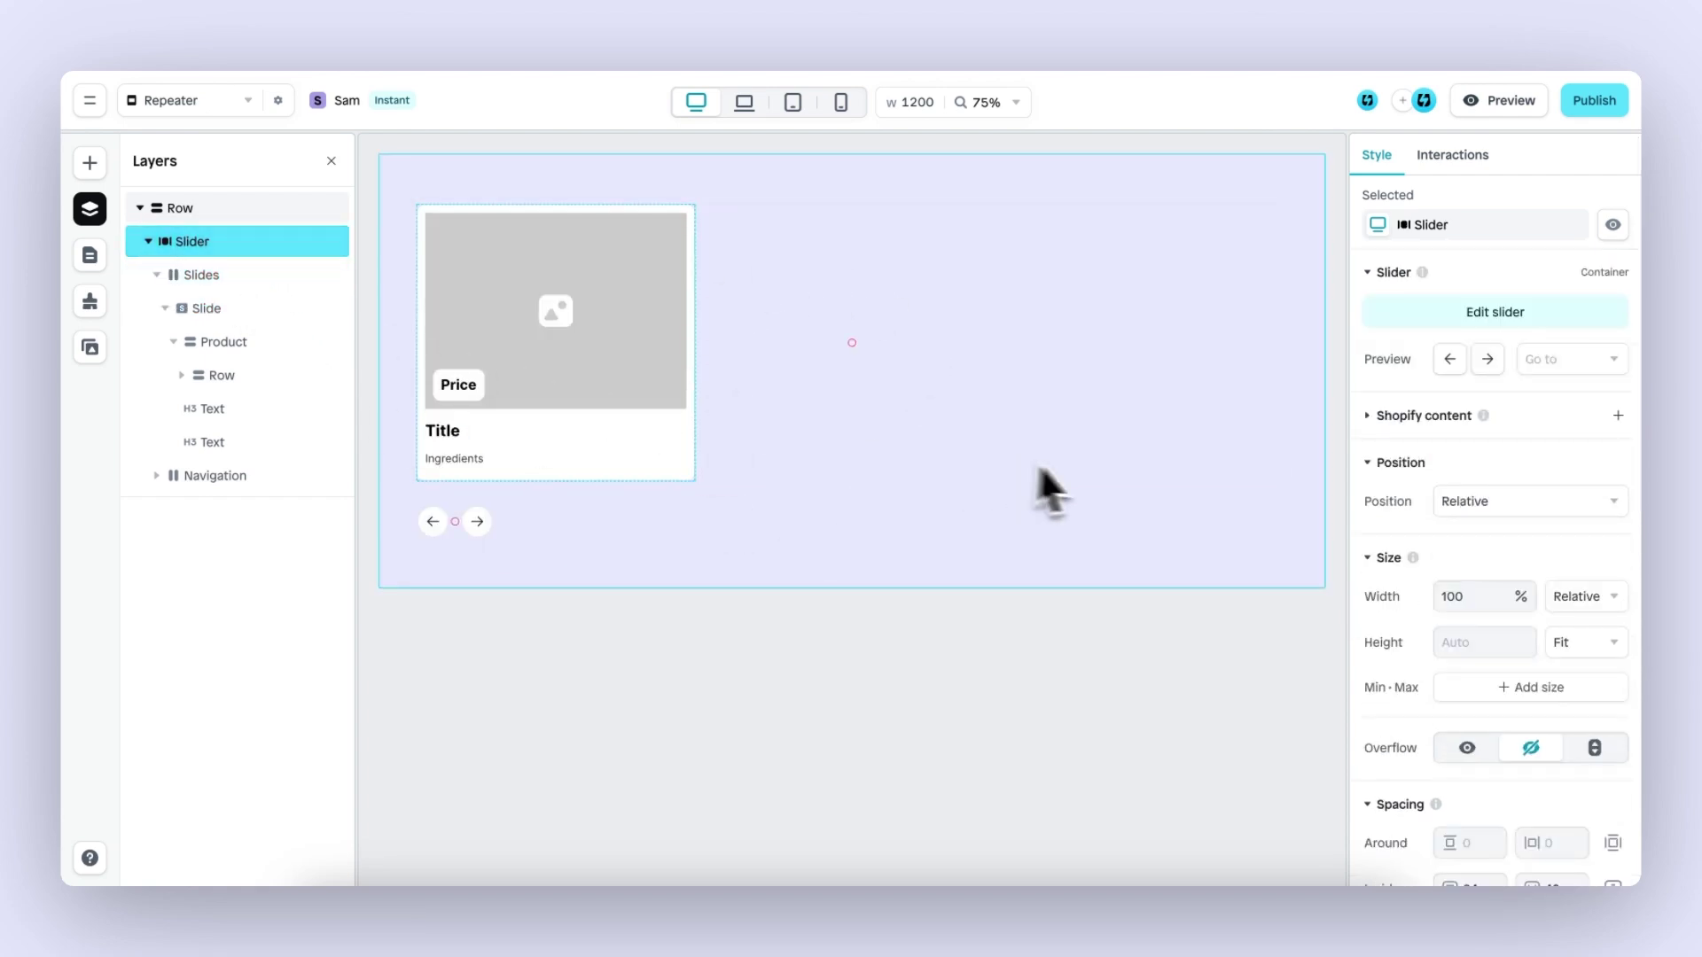
# Set the slider's Shopify content source to the Skin Care collection.
pyautogui.click(1438, 416)
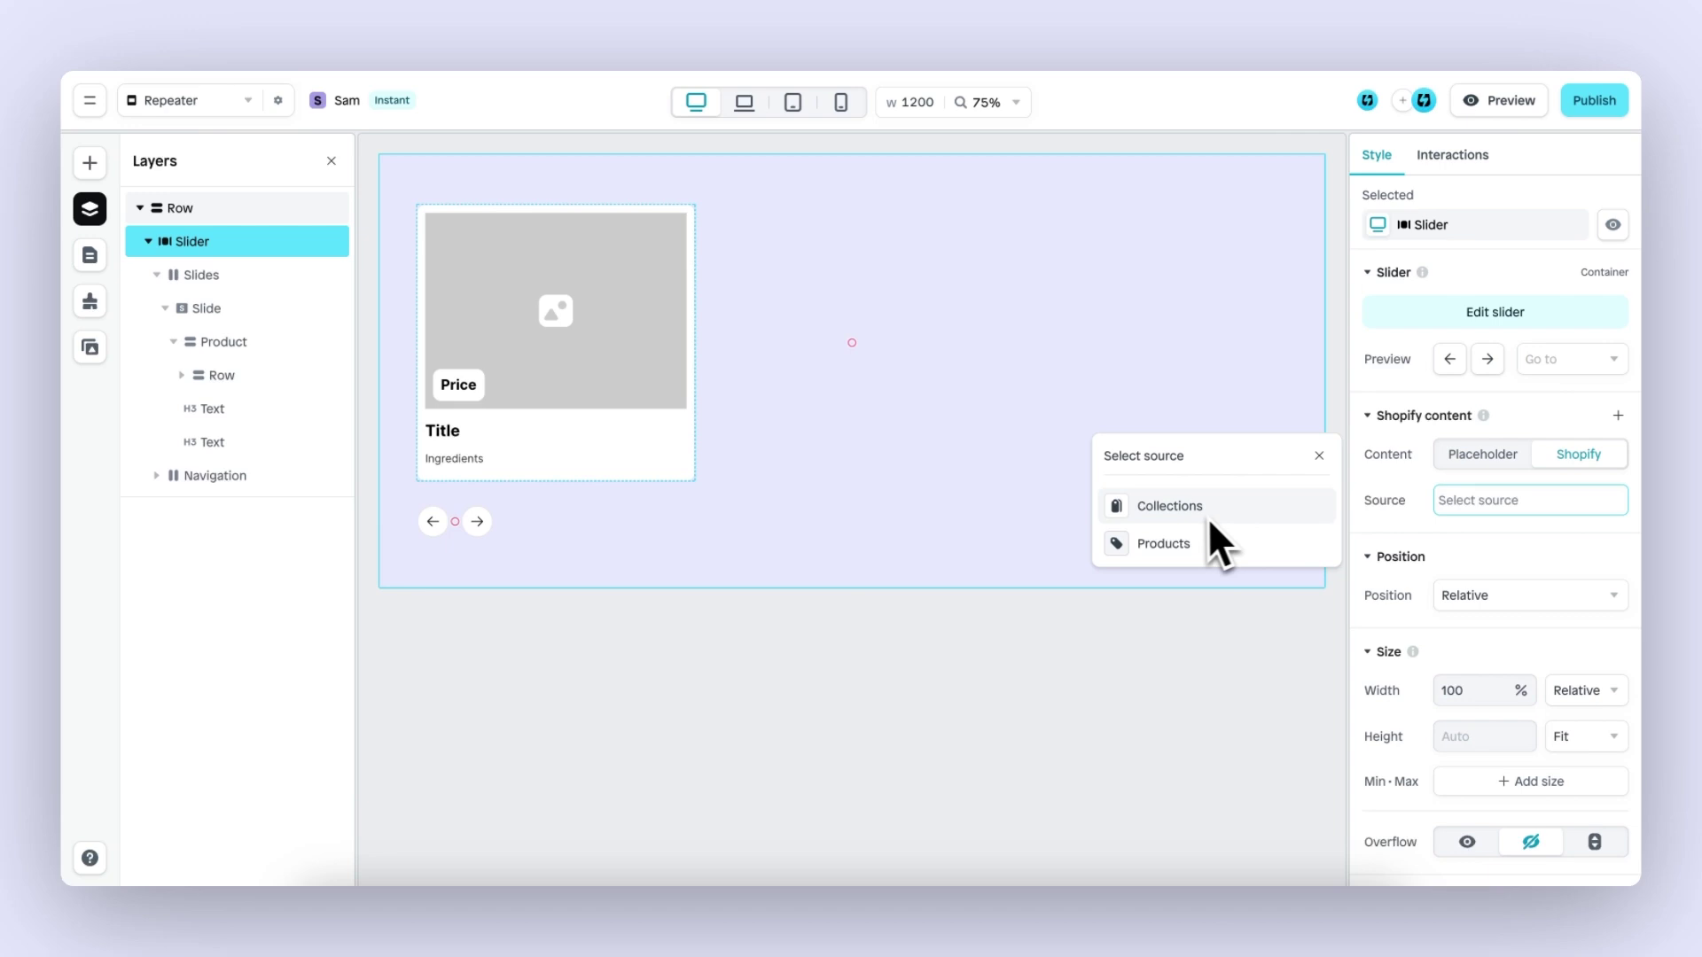
pyautogui.click(1178, 508)
pyautogui.click(1242, 471)
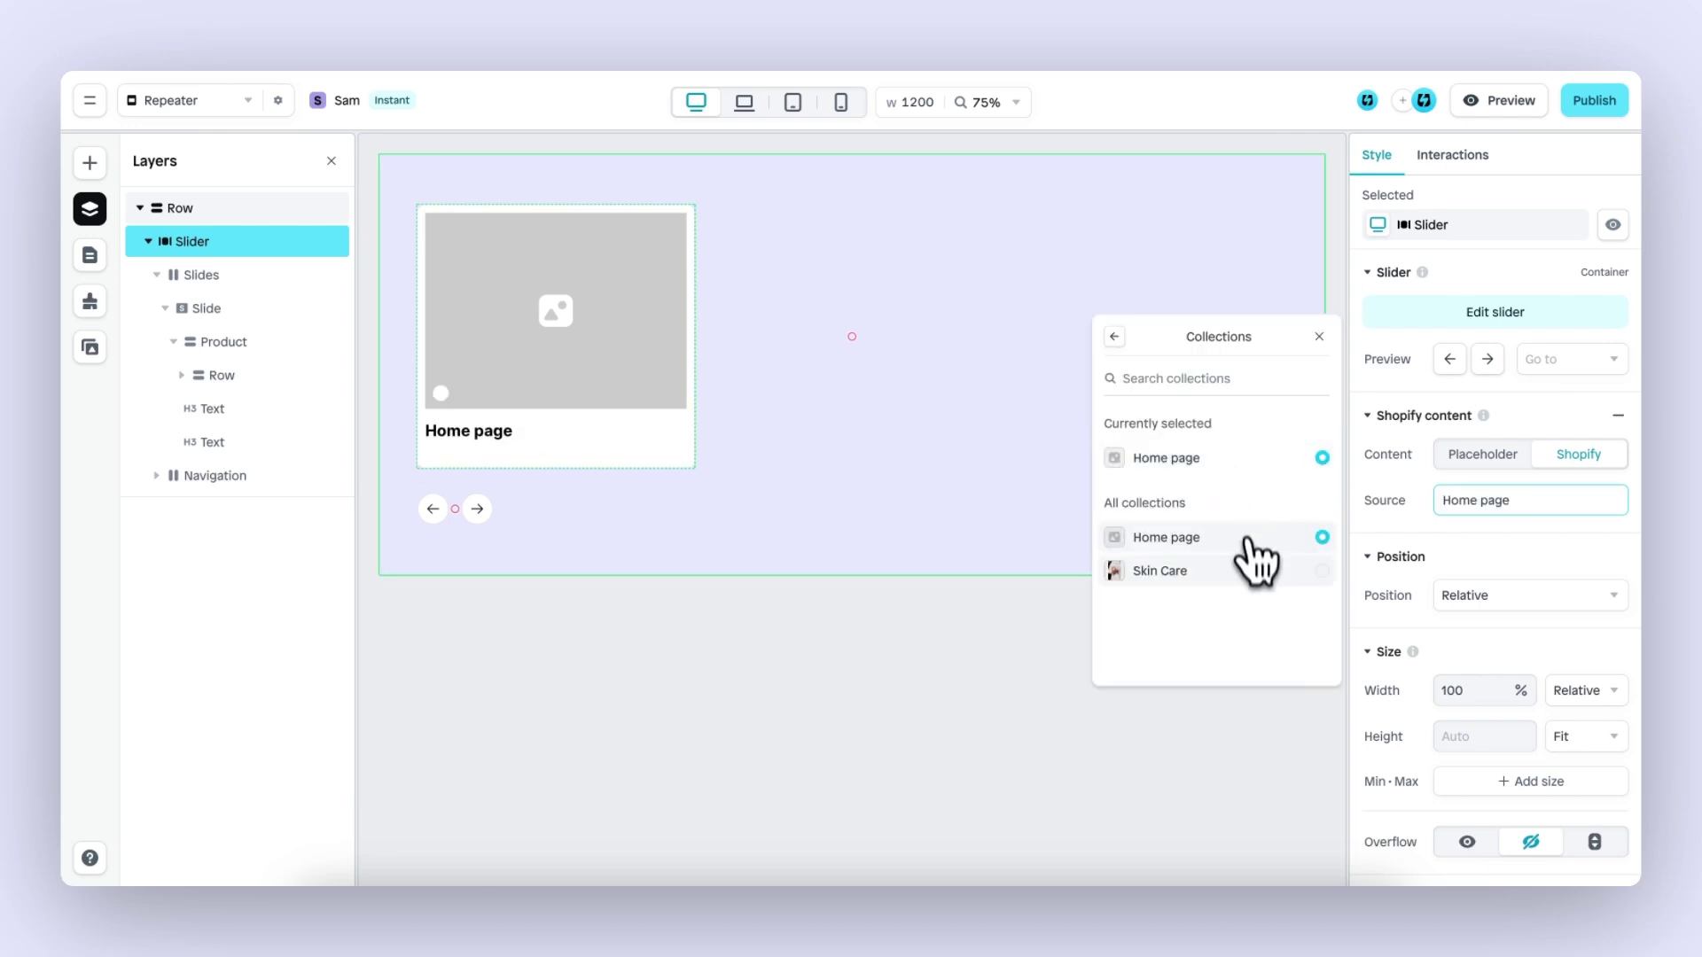
pyautogui.click(1276, 577)
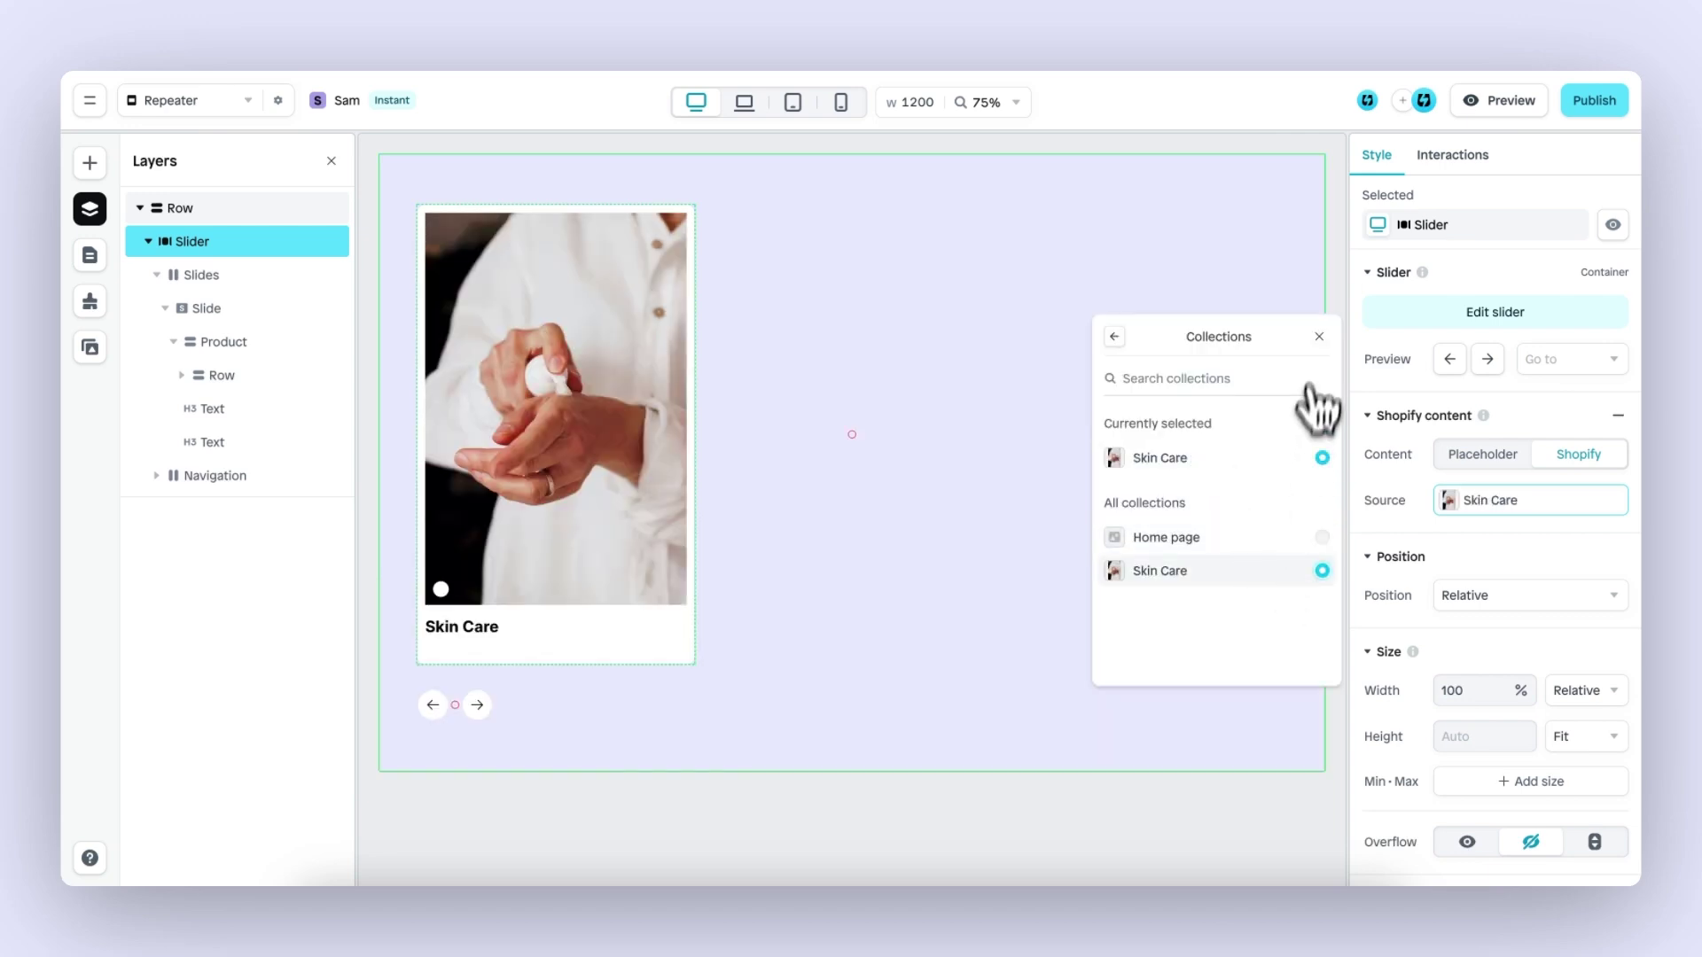
pyautogui.click(1319, 336)
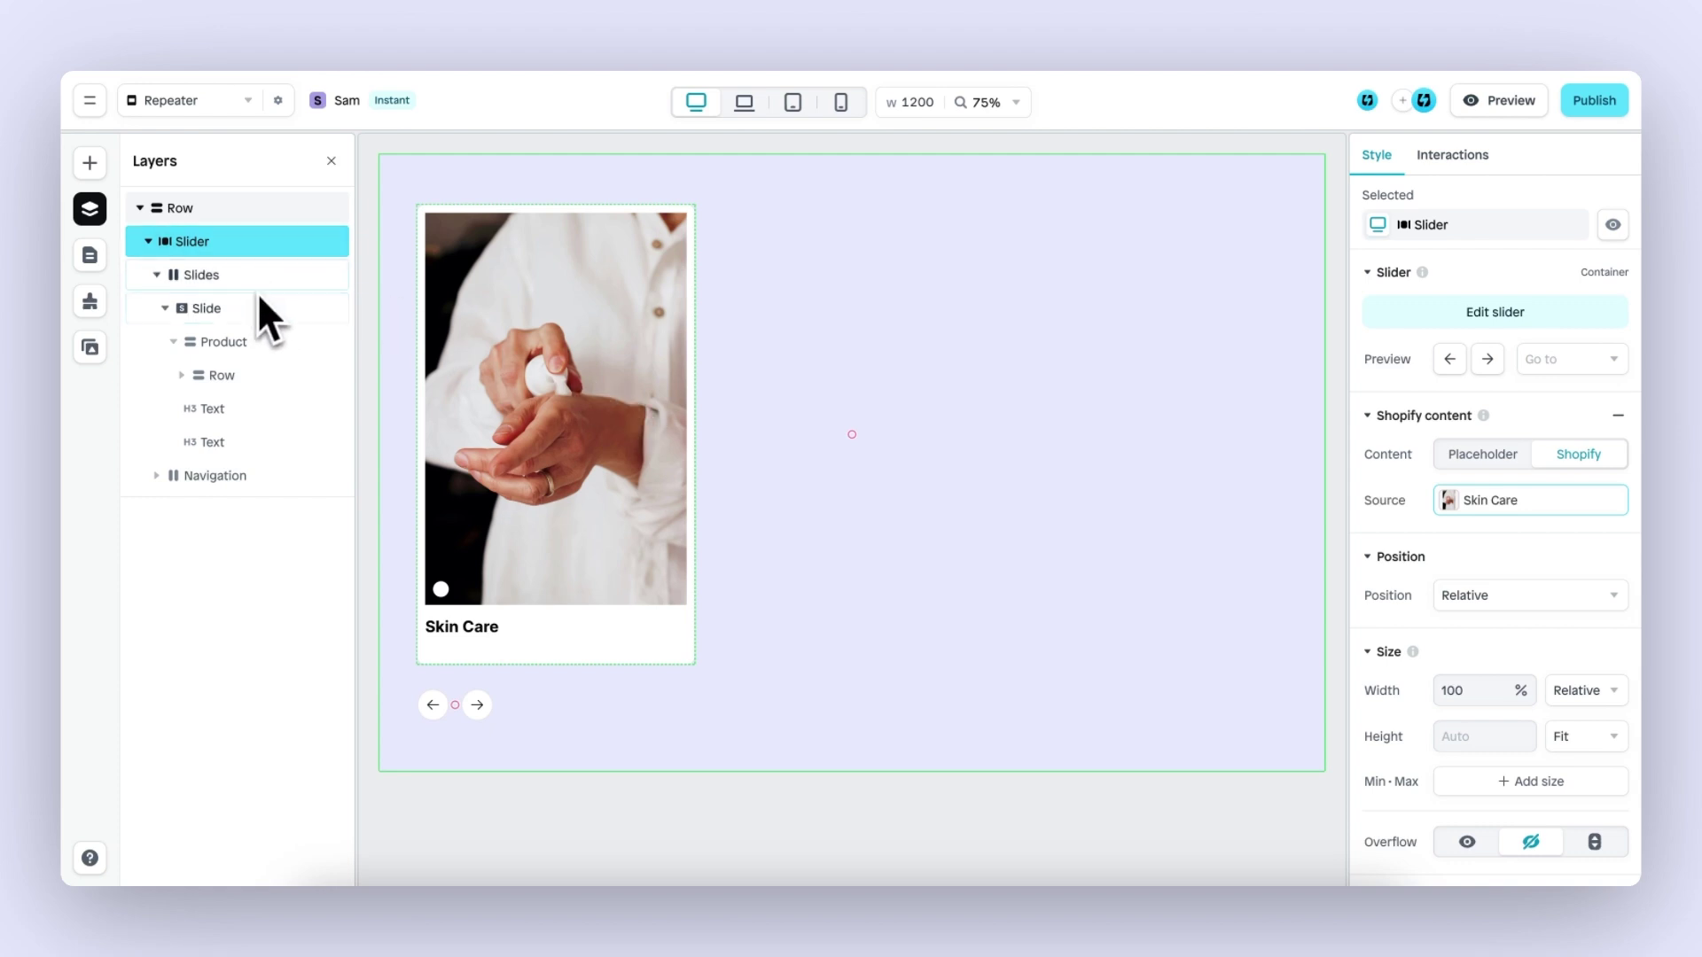
# Make the slide repeat over Skin Care collection products with a limit of 5.
pyautogui.click(237, 316)
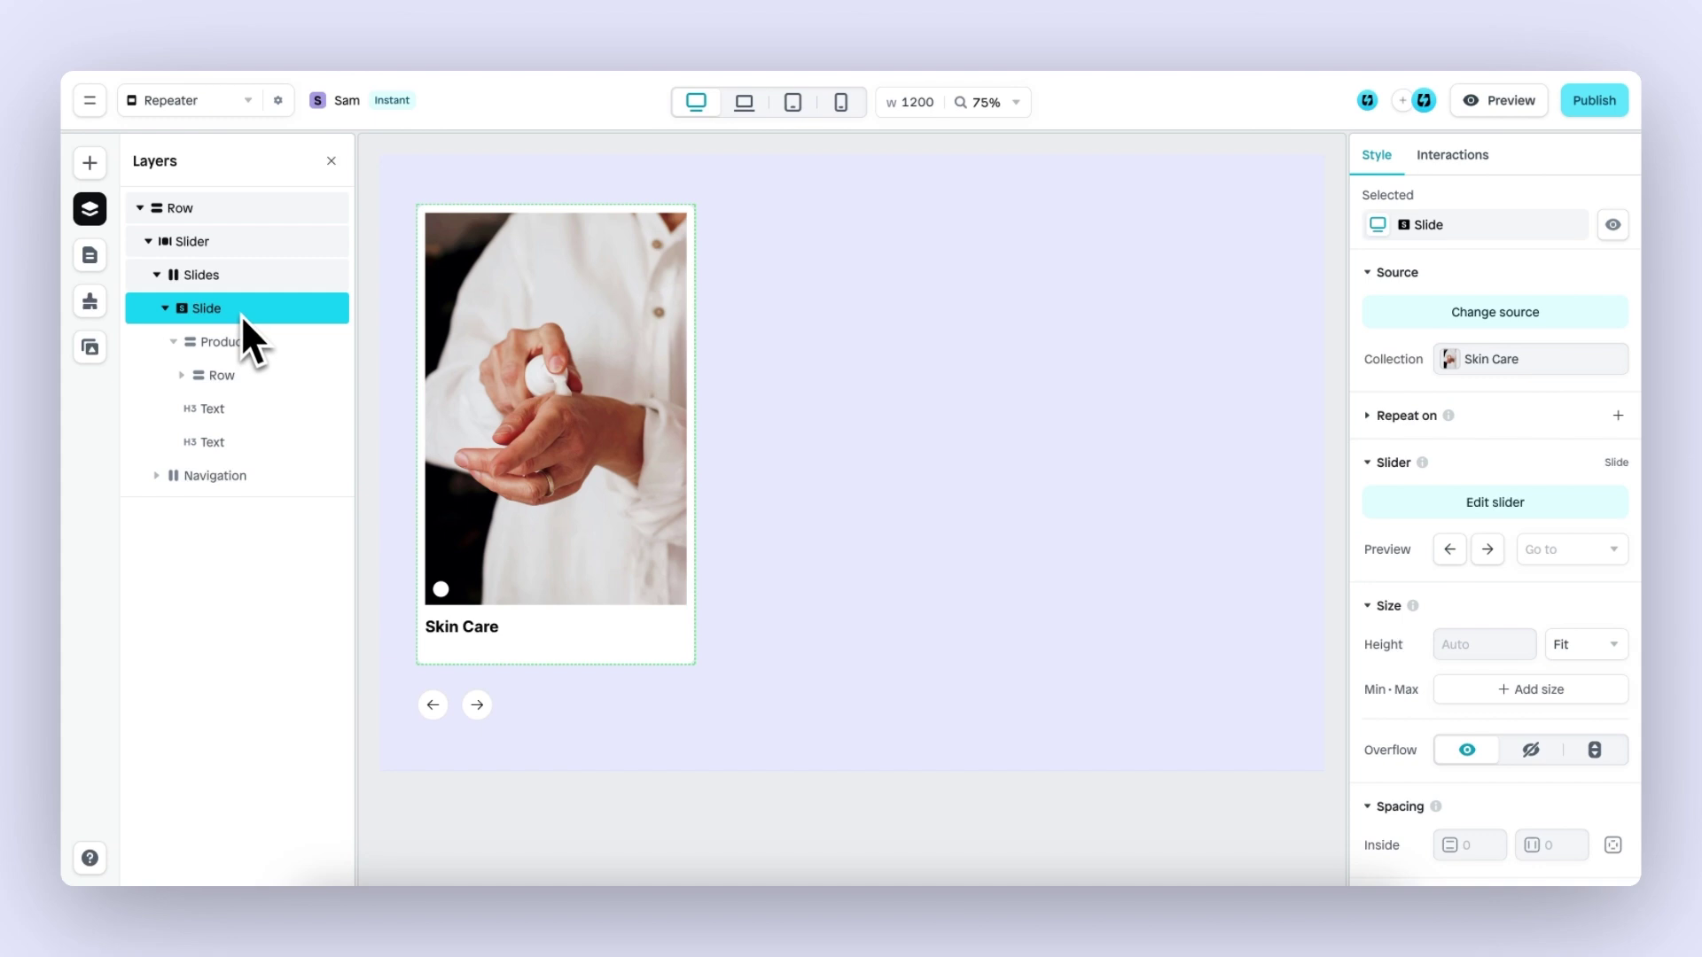
pyautogui.click(1402, 416)
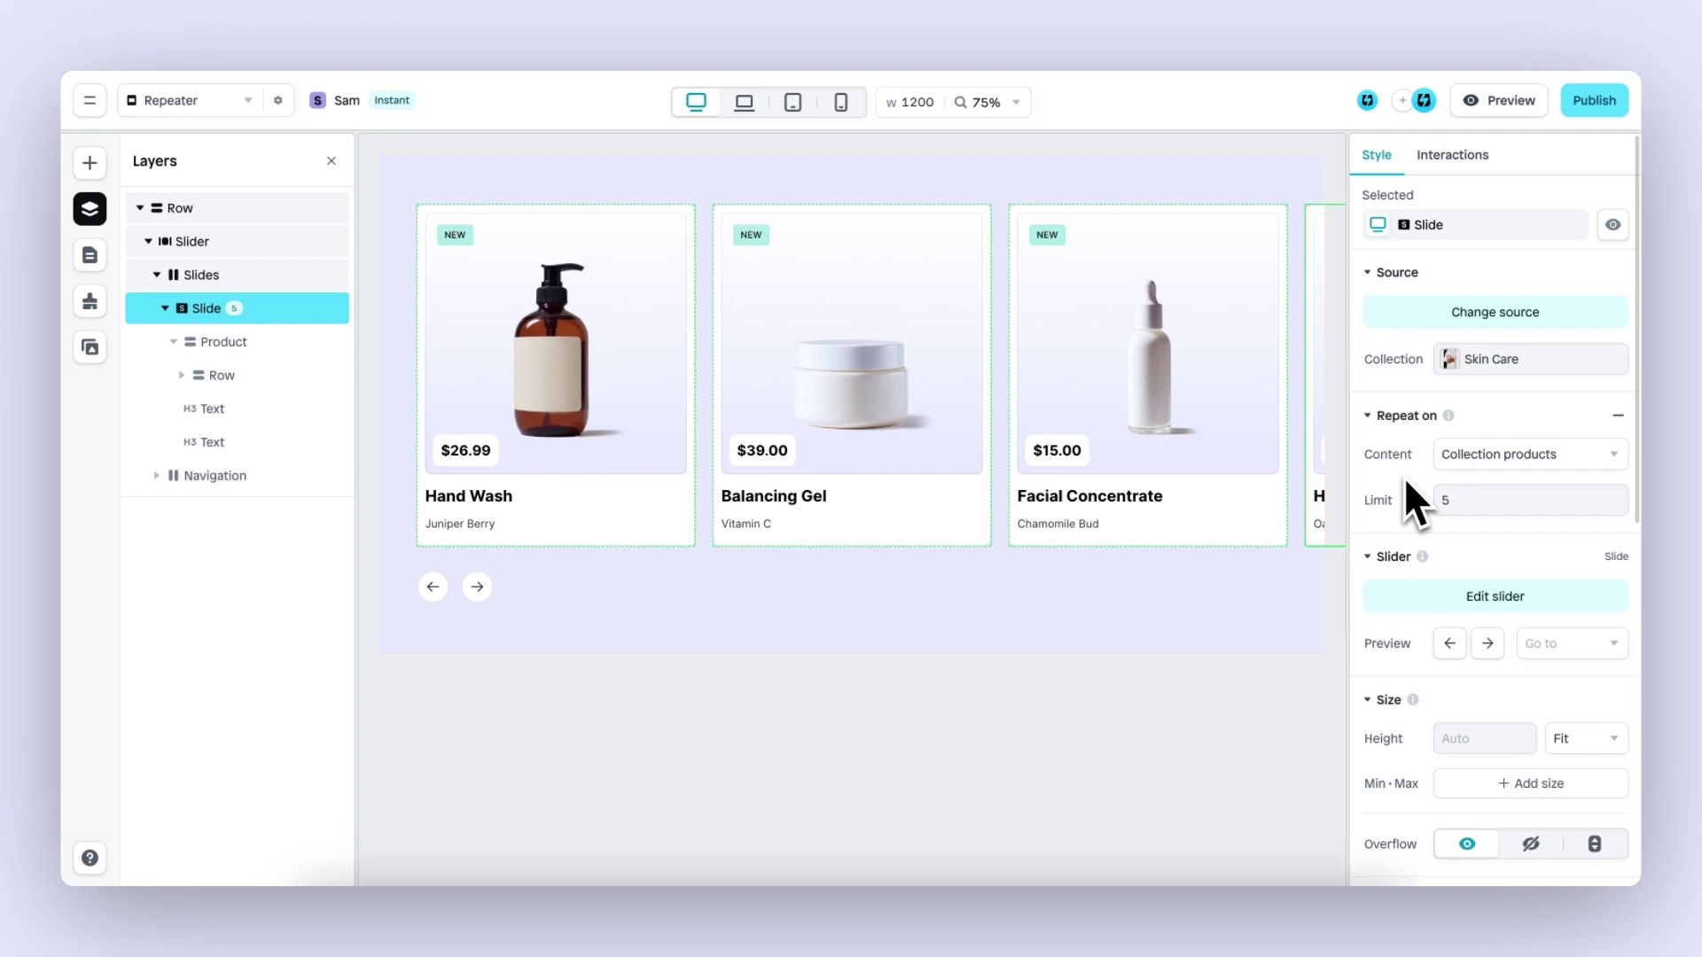
pyautogui.click(1152, 478)
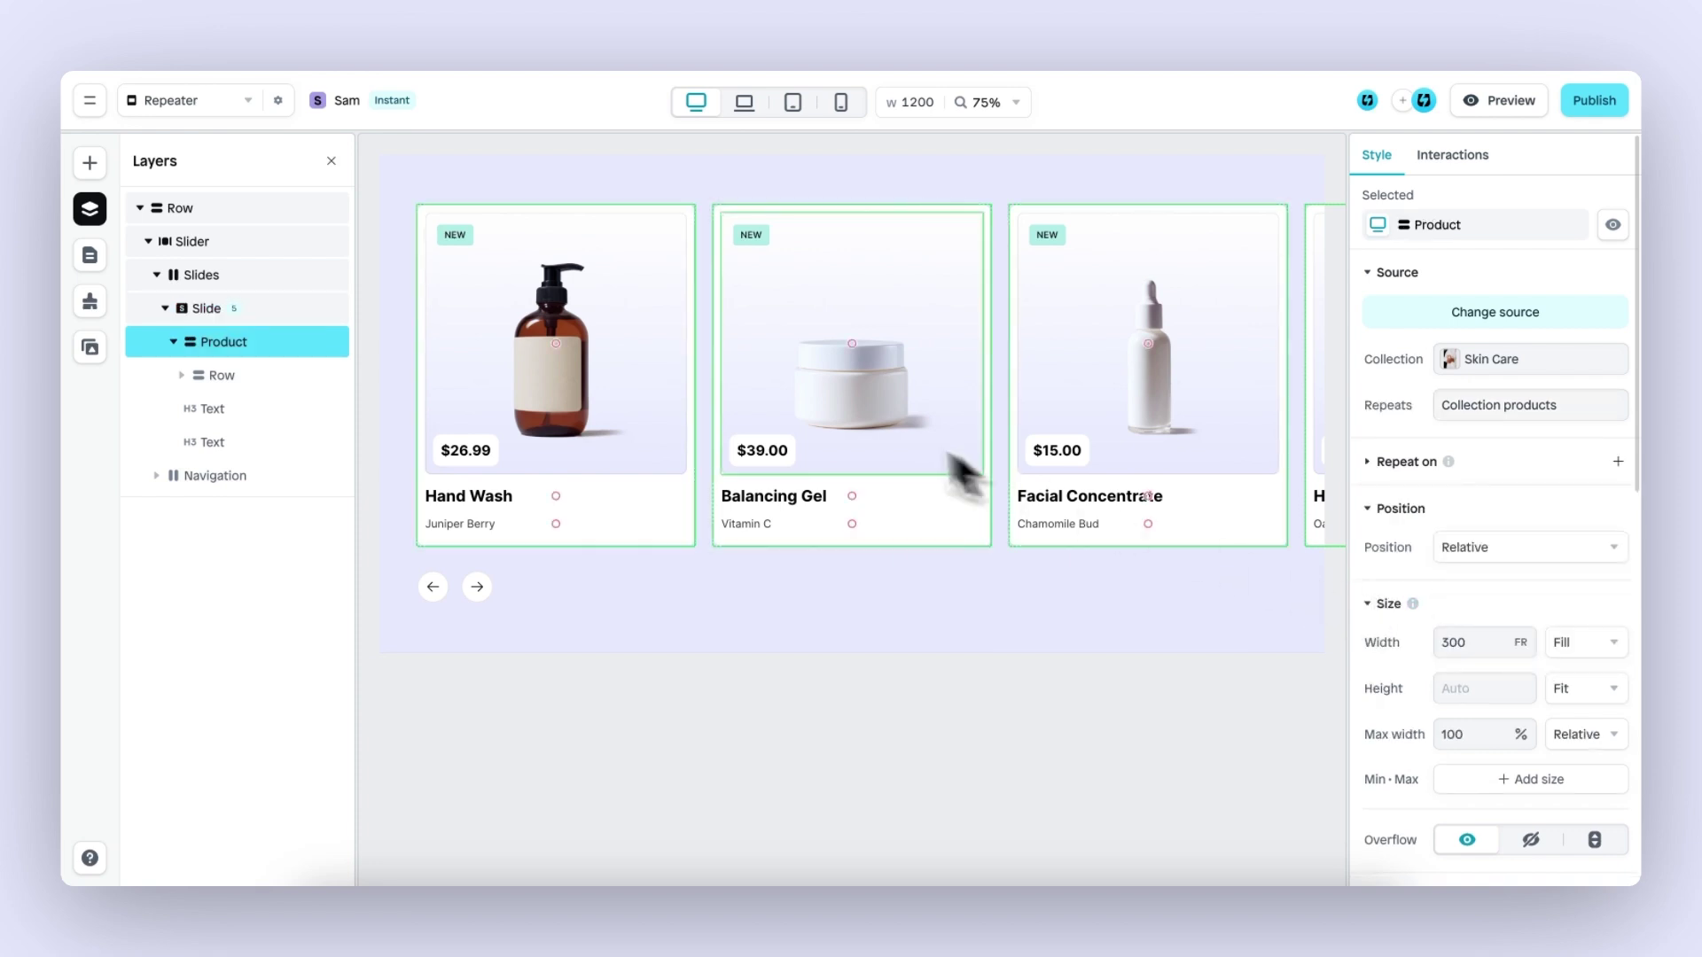
# Change the product block's layout gap from 16 to 32.
pyautogui.click(271, 310)
pyautogui.click(266, 345)
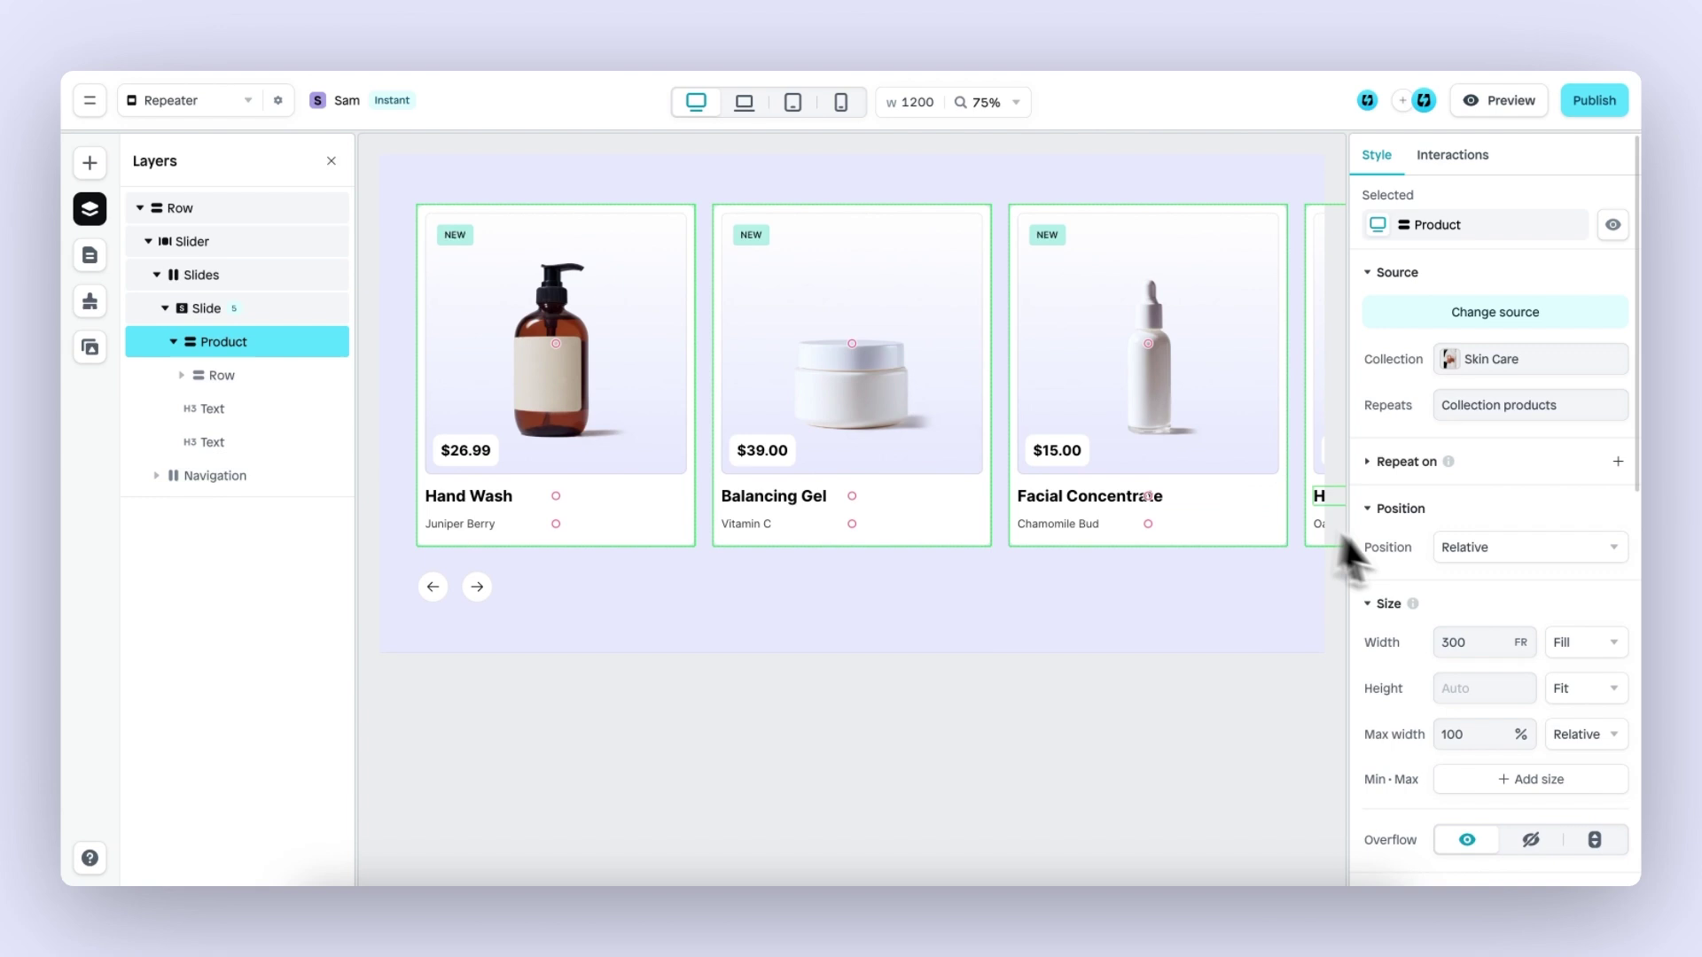
pyautogui.scroll(-8, 1413, 581)
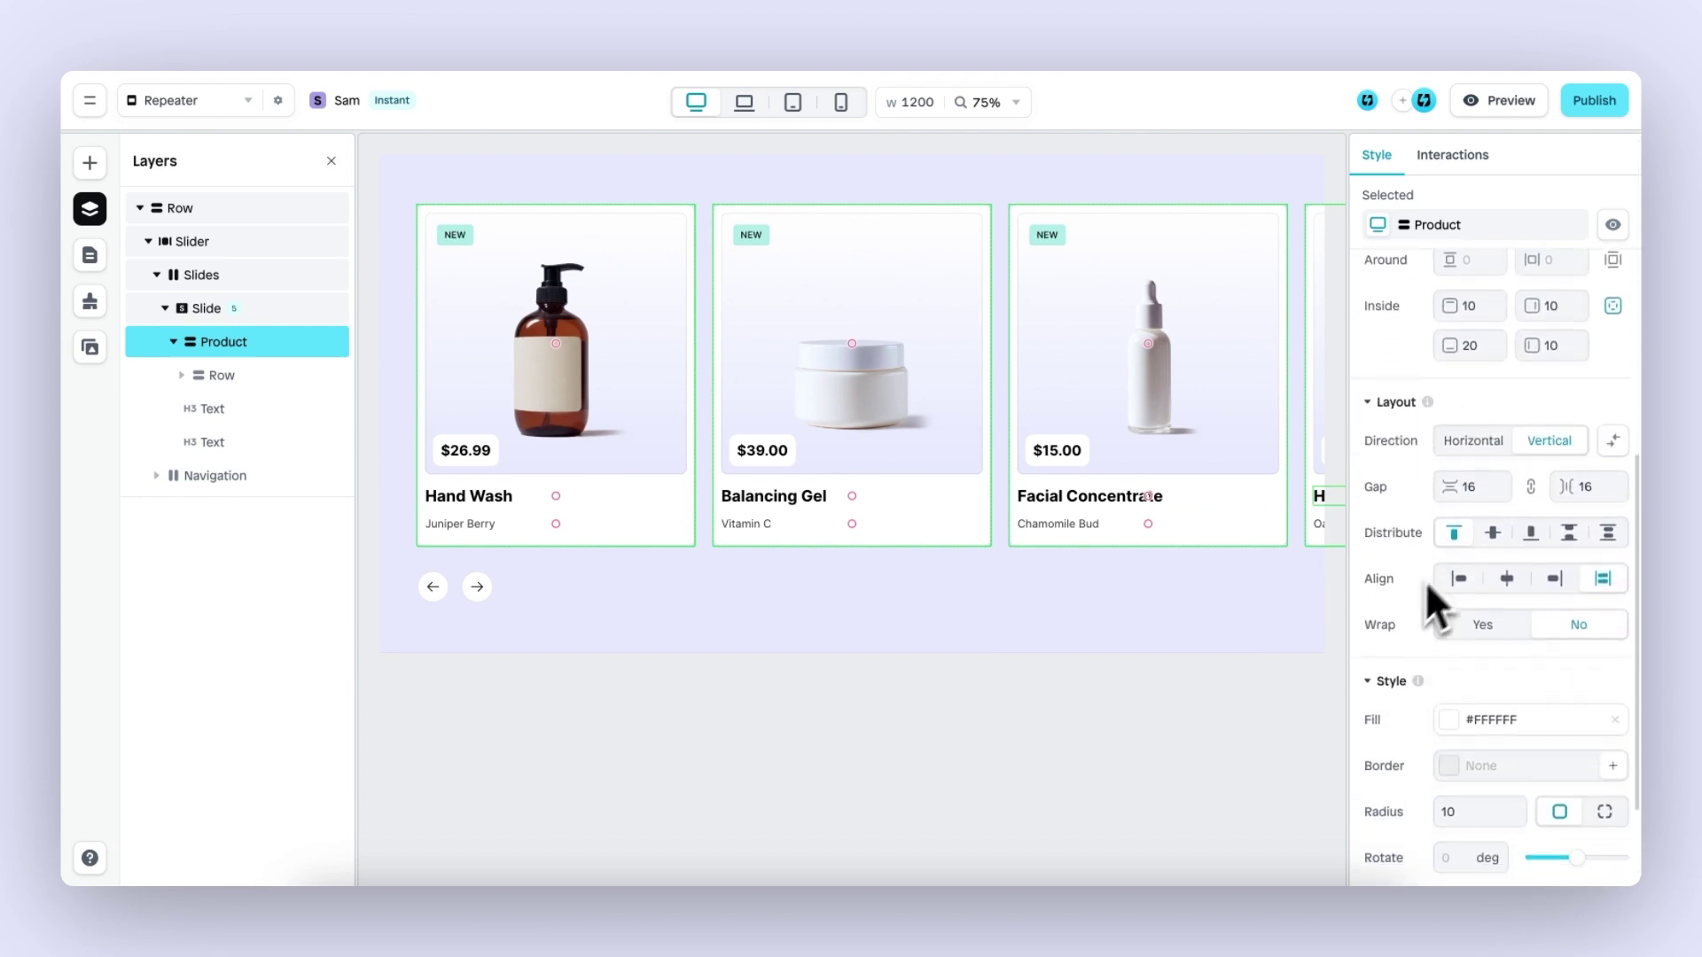
pyautogui.doubleClick(1471, 486)
pyautogui.write('32')
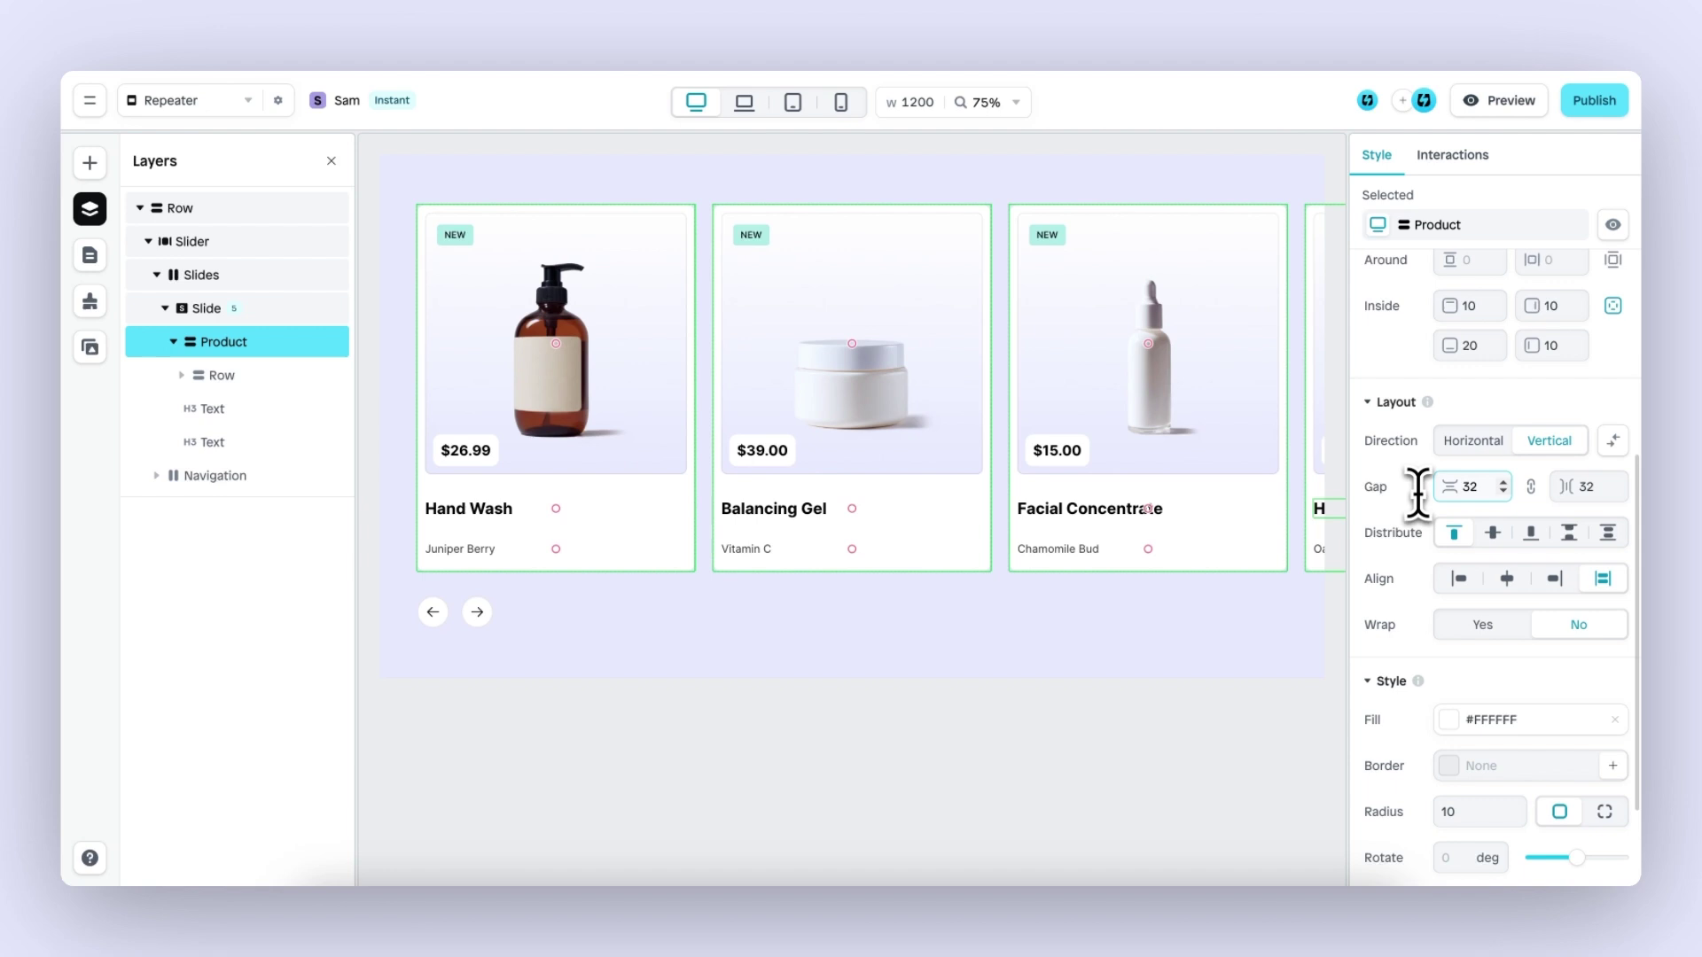
pyautogui.click(987, 506)
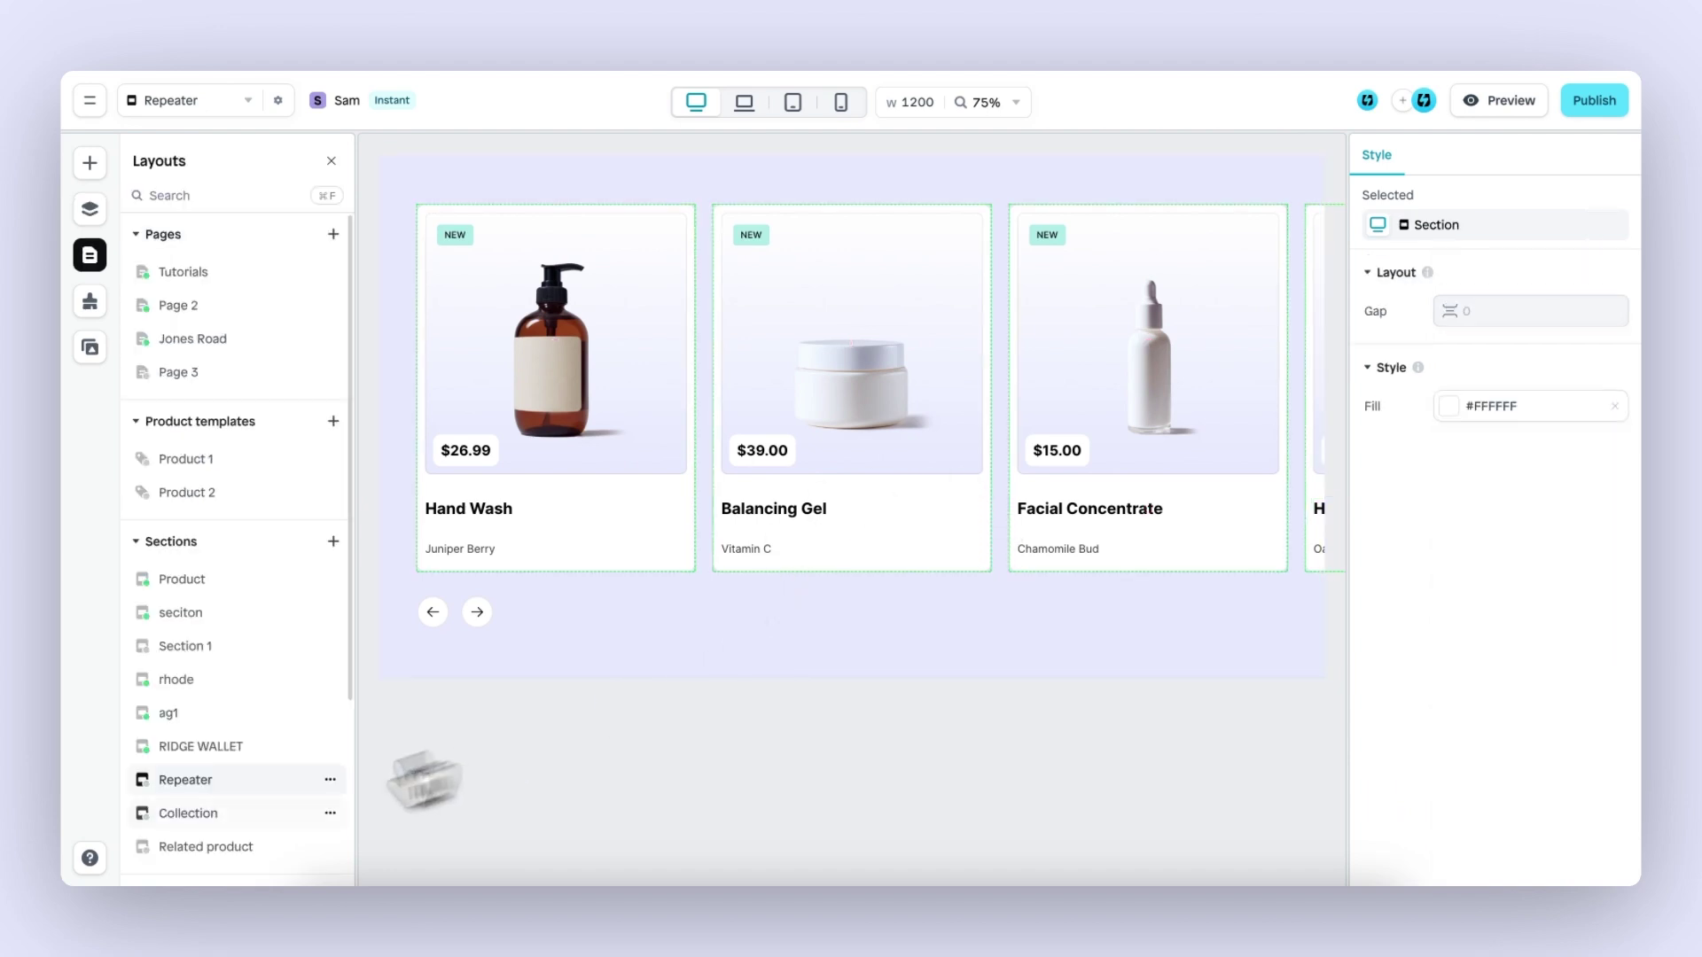
# Open the Collection page's Features section and check its container's Skin Care collection source.
pyautogui.click(191, 813)
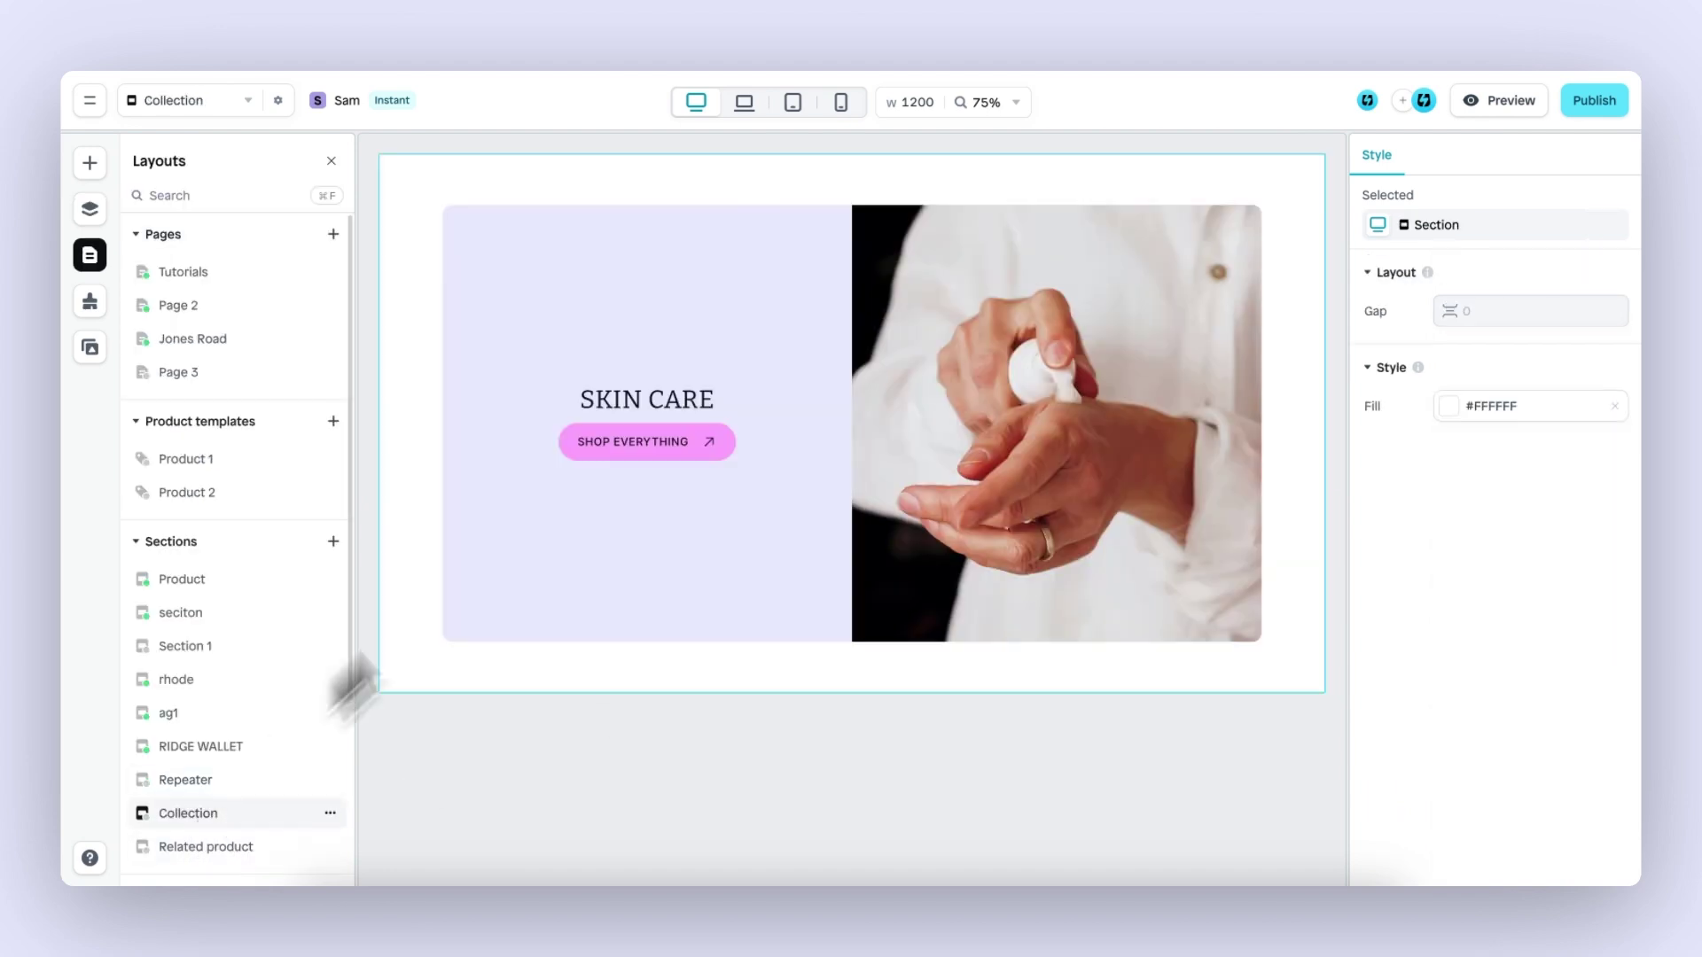
pyautogui.click(1039, 488)
pyautogui.click(1184, 403)
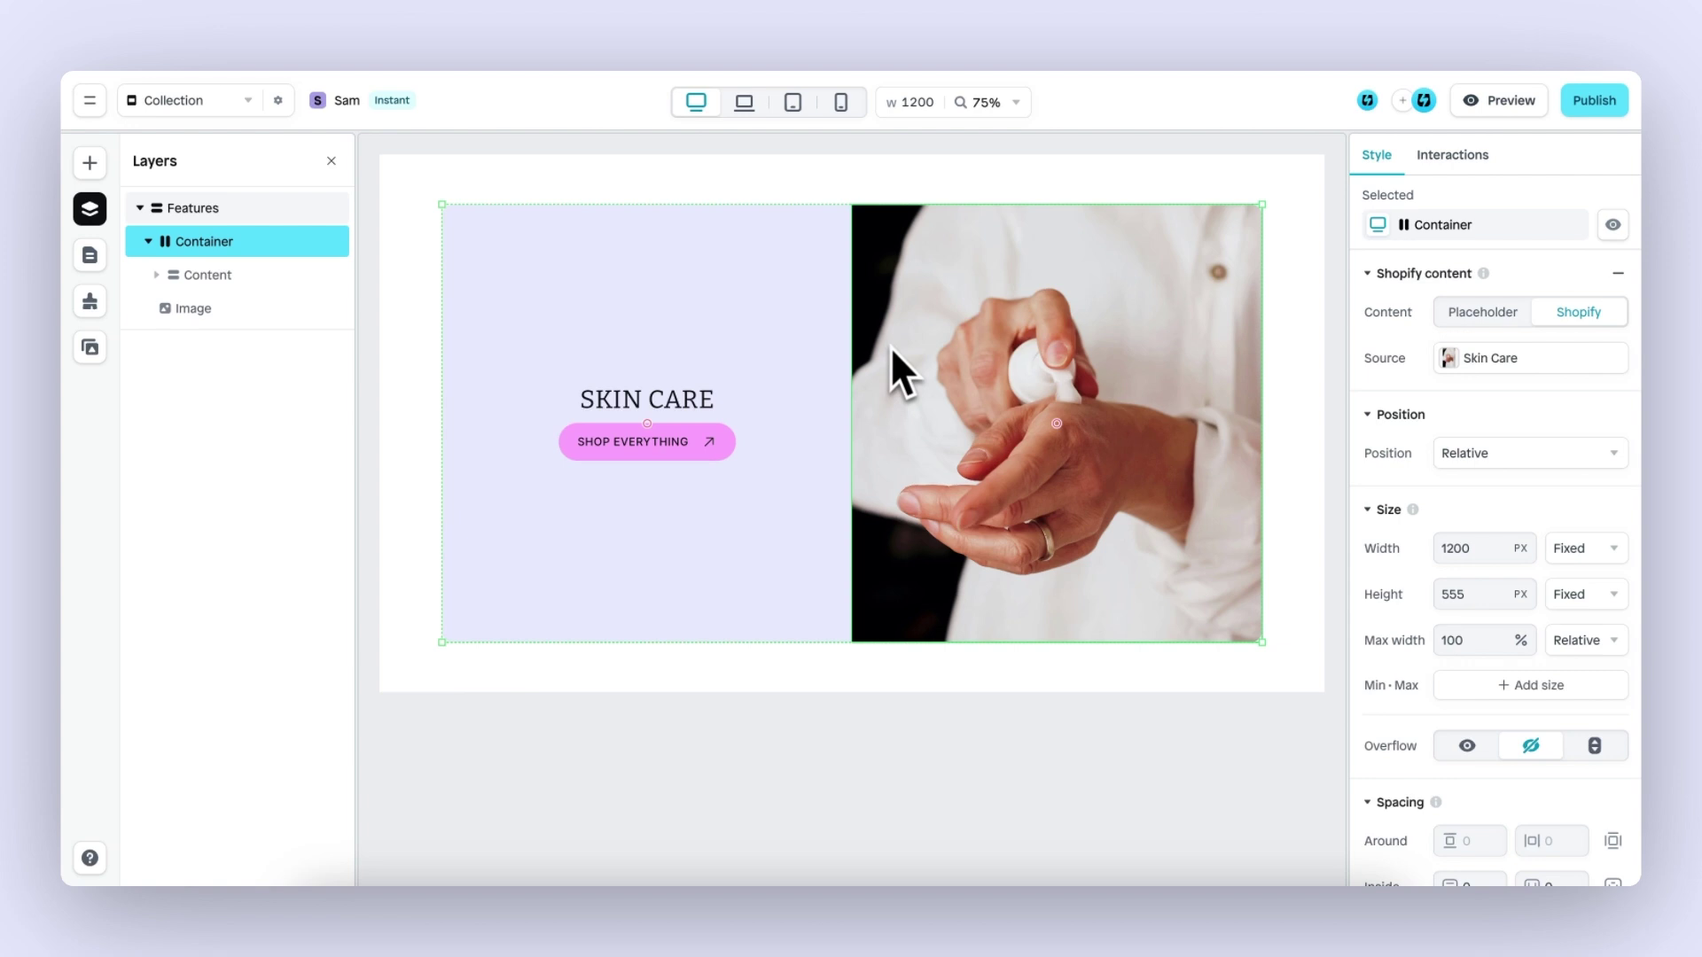
pyautogui.click(1543, 358)
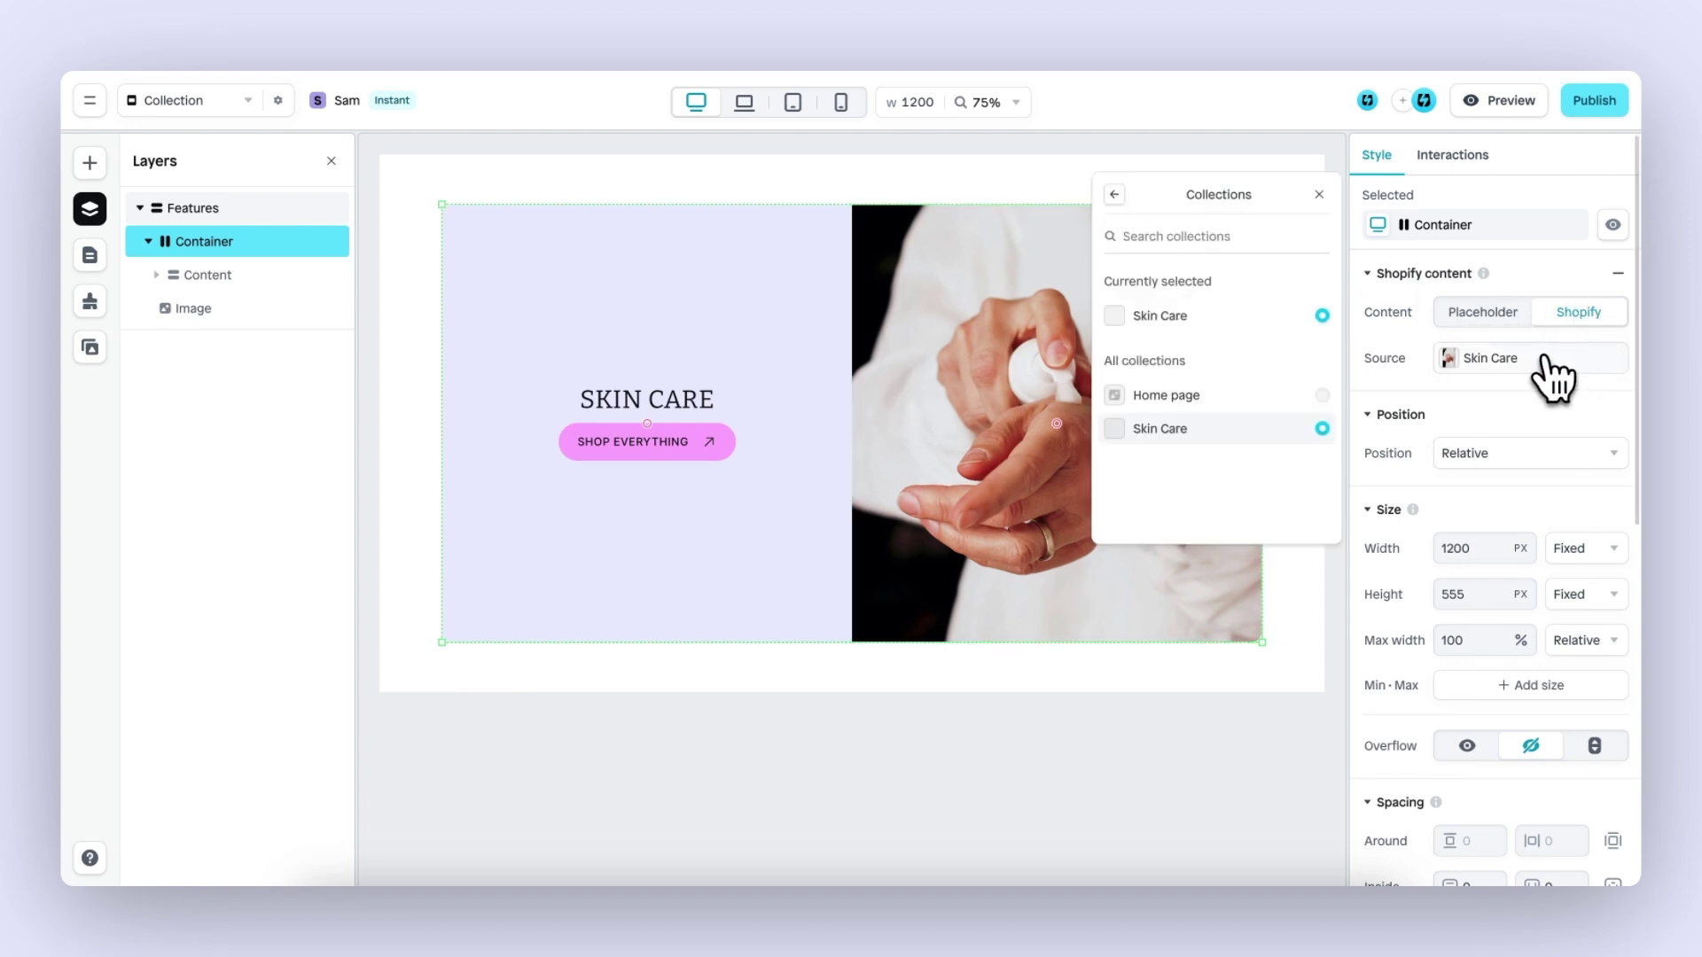
pyautogui.click(1318, 194)
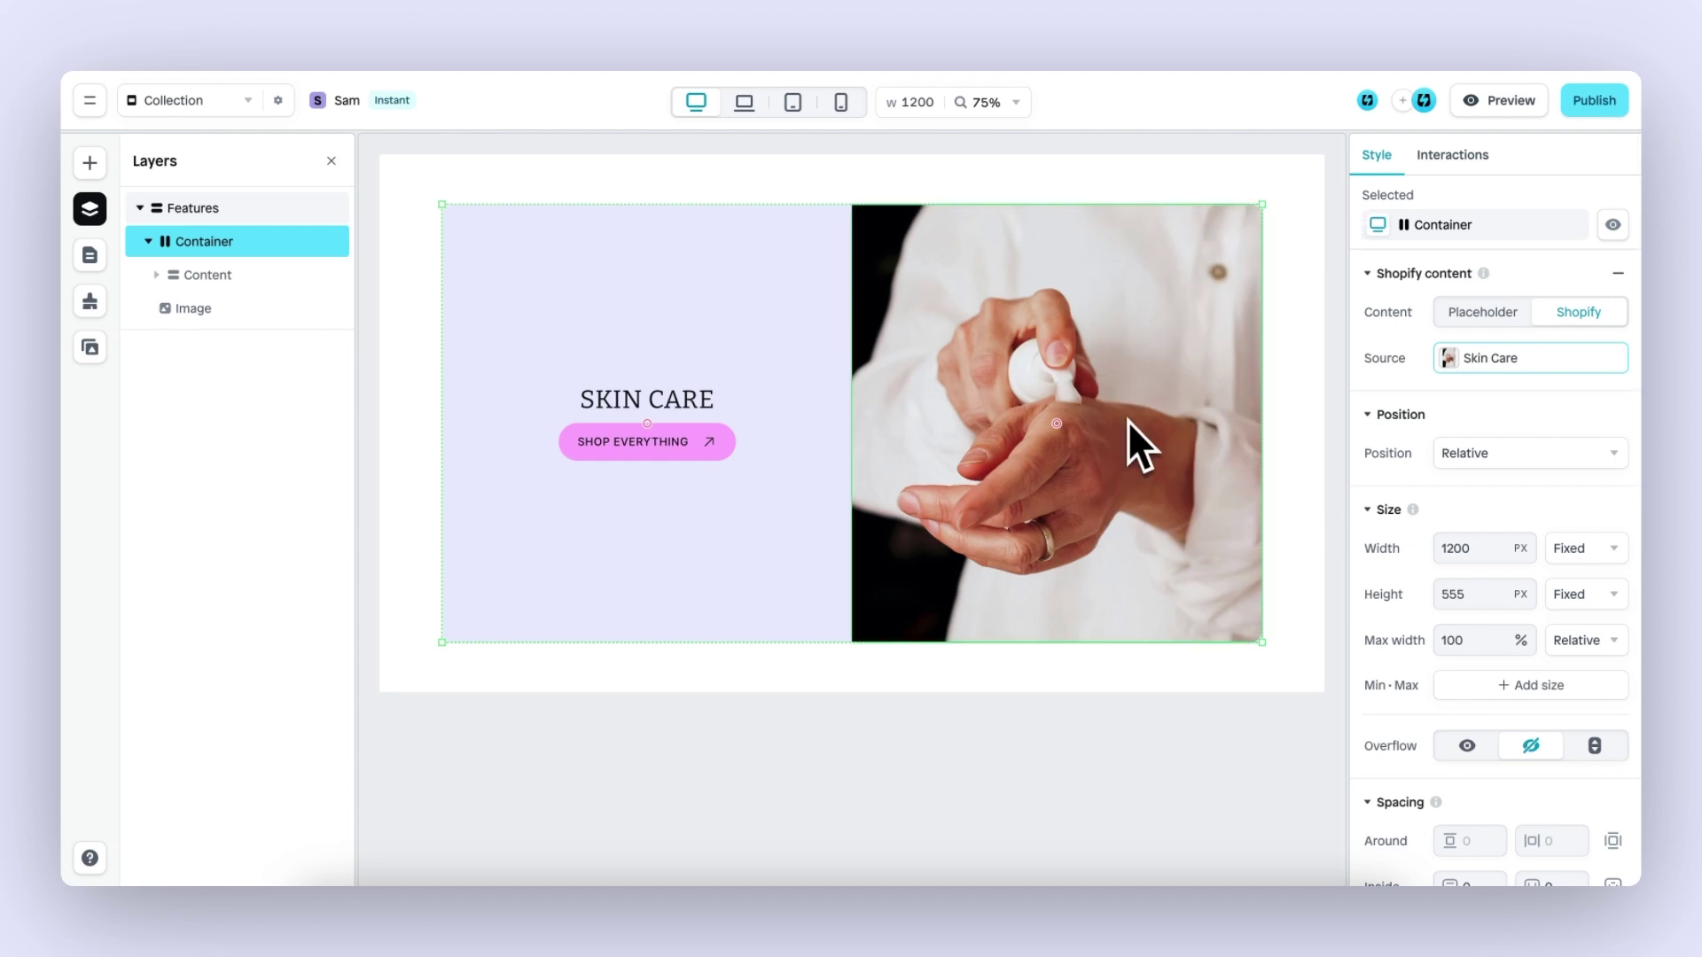
pyautogui.click(1127, 420)
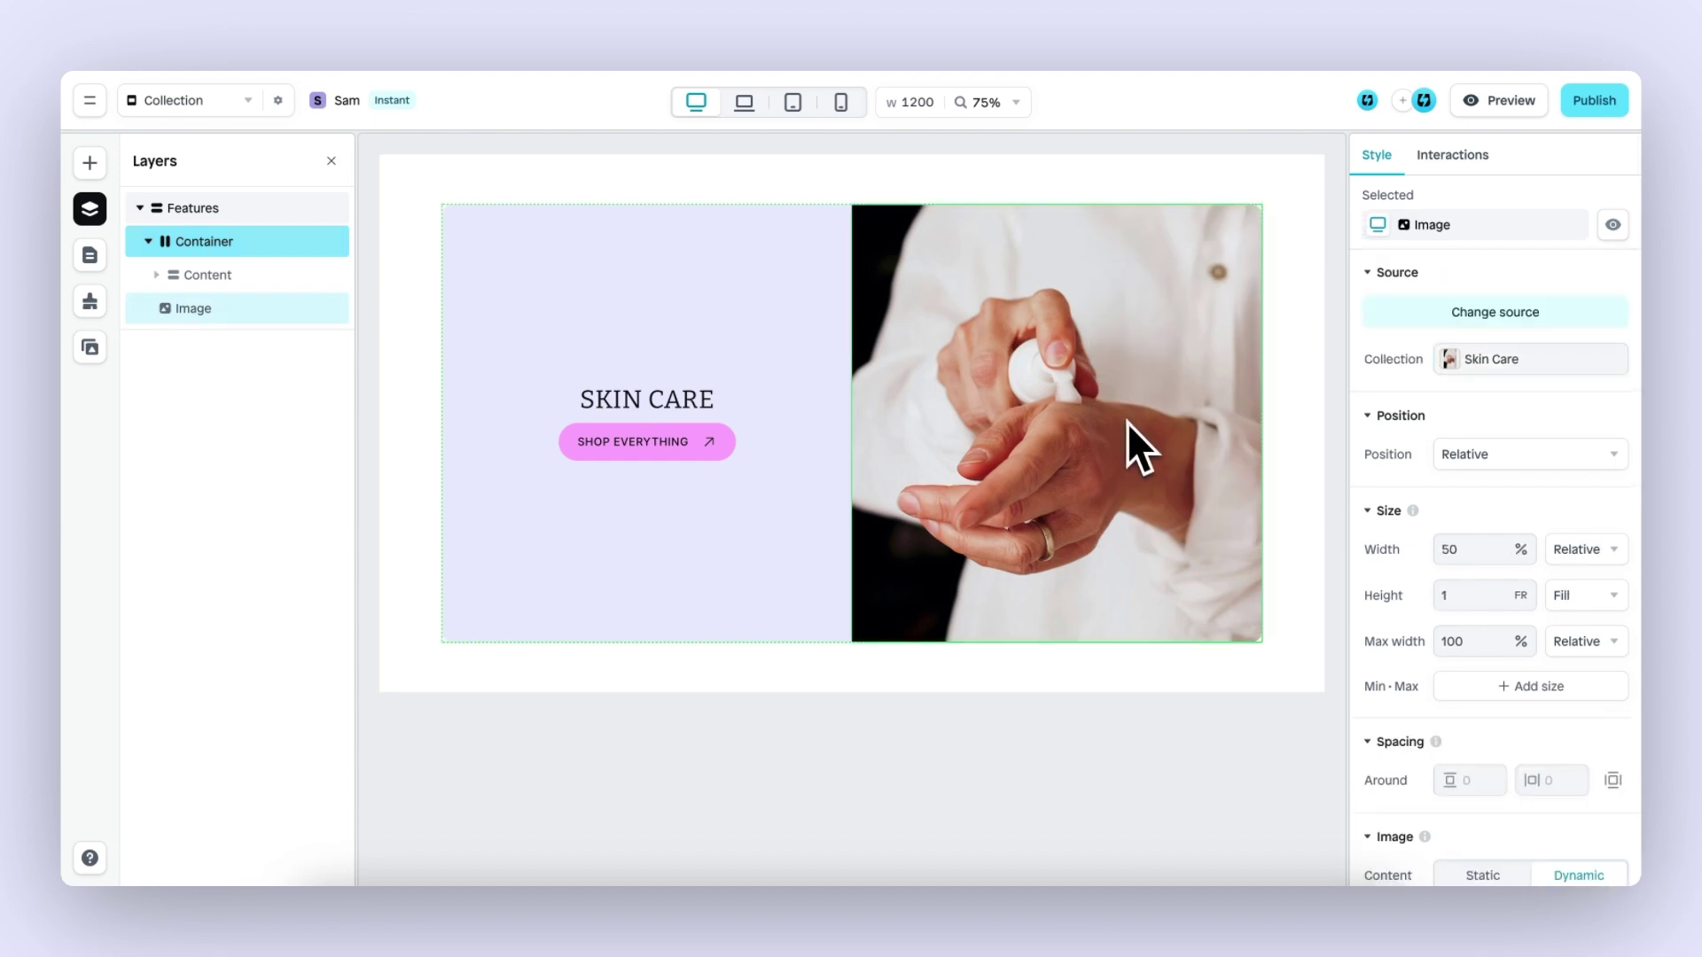
pyautogui.scroll(-5, 1501, 525)
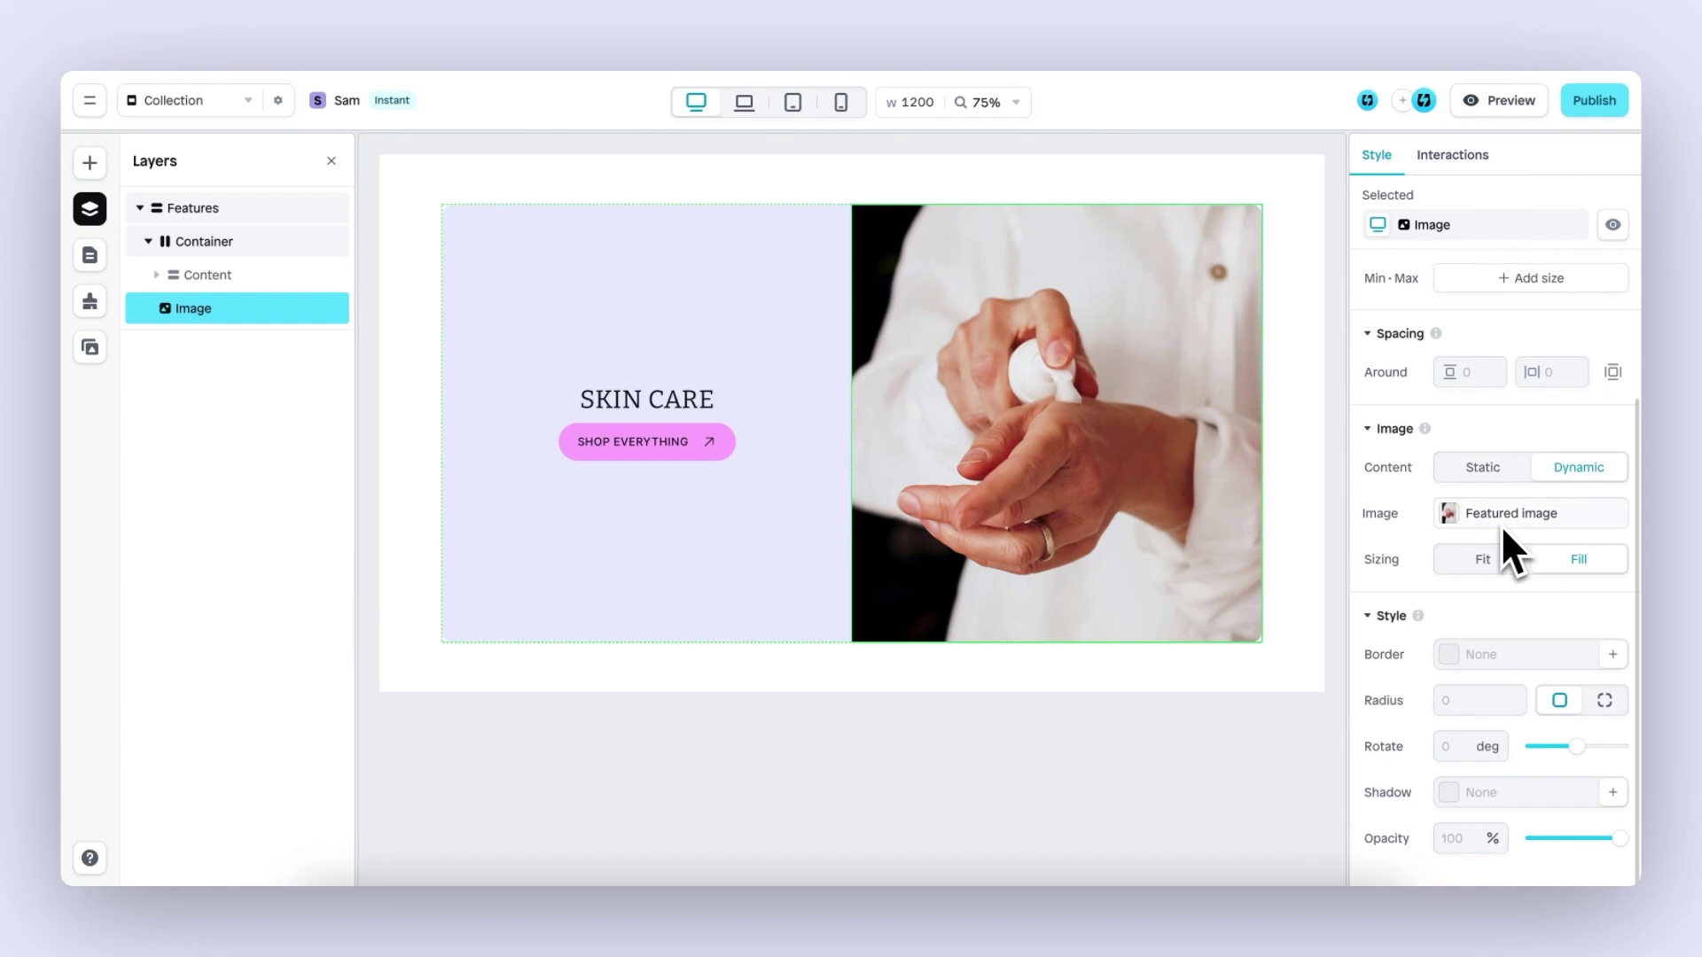
# Bind the SKIN CARE heading's text to the dynamic Collection title.
pyautogui.click(638, 402)
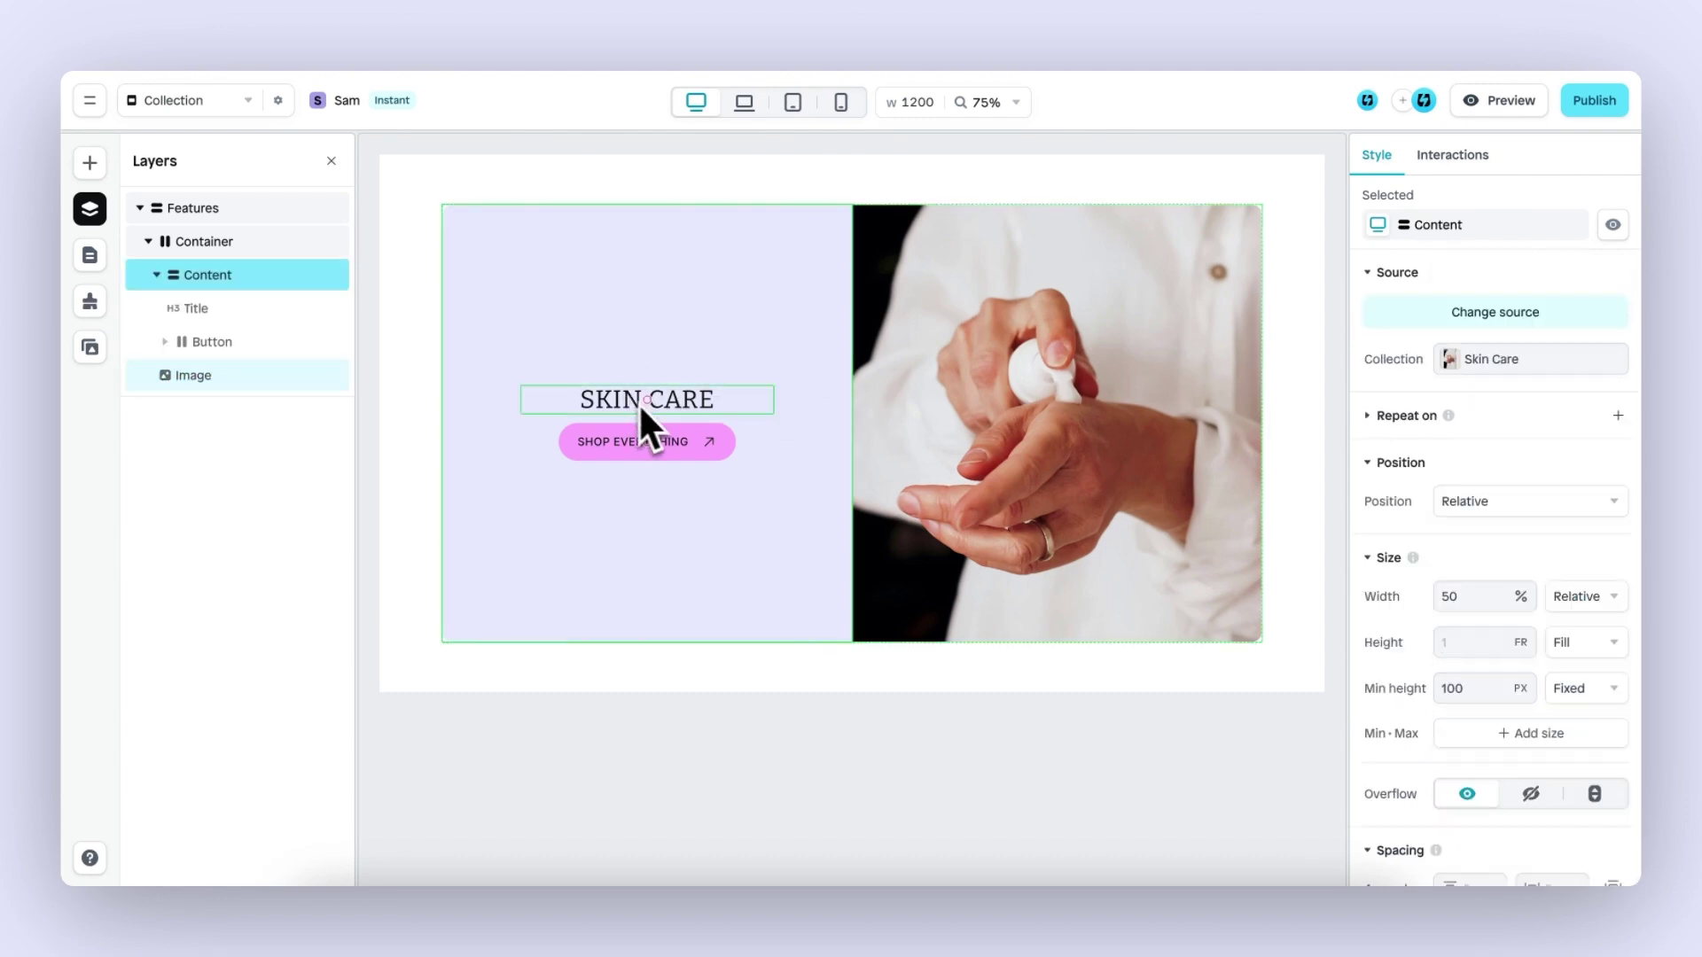
pyautogui.click(675, 406)
pyautogui.scroll(-9, 1489, 572)
pyautogui.scroll(2, 1443, 406)
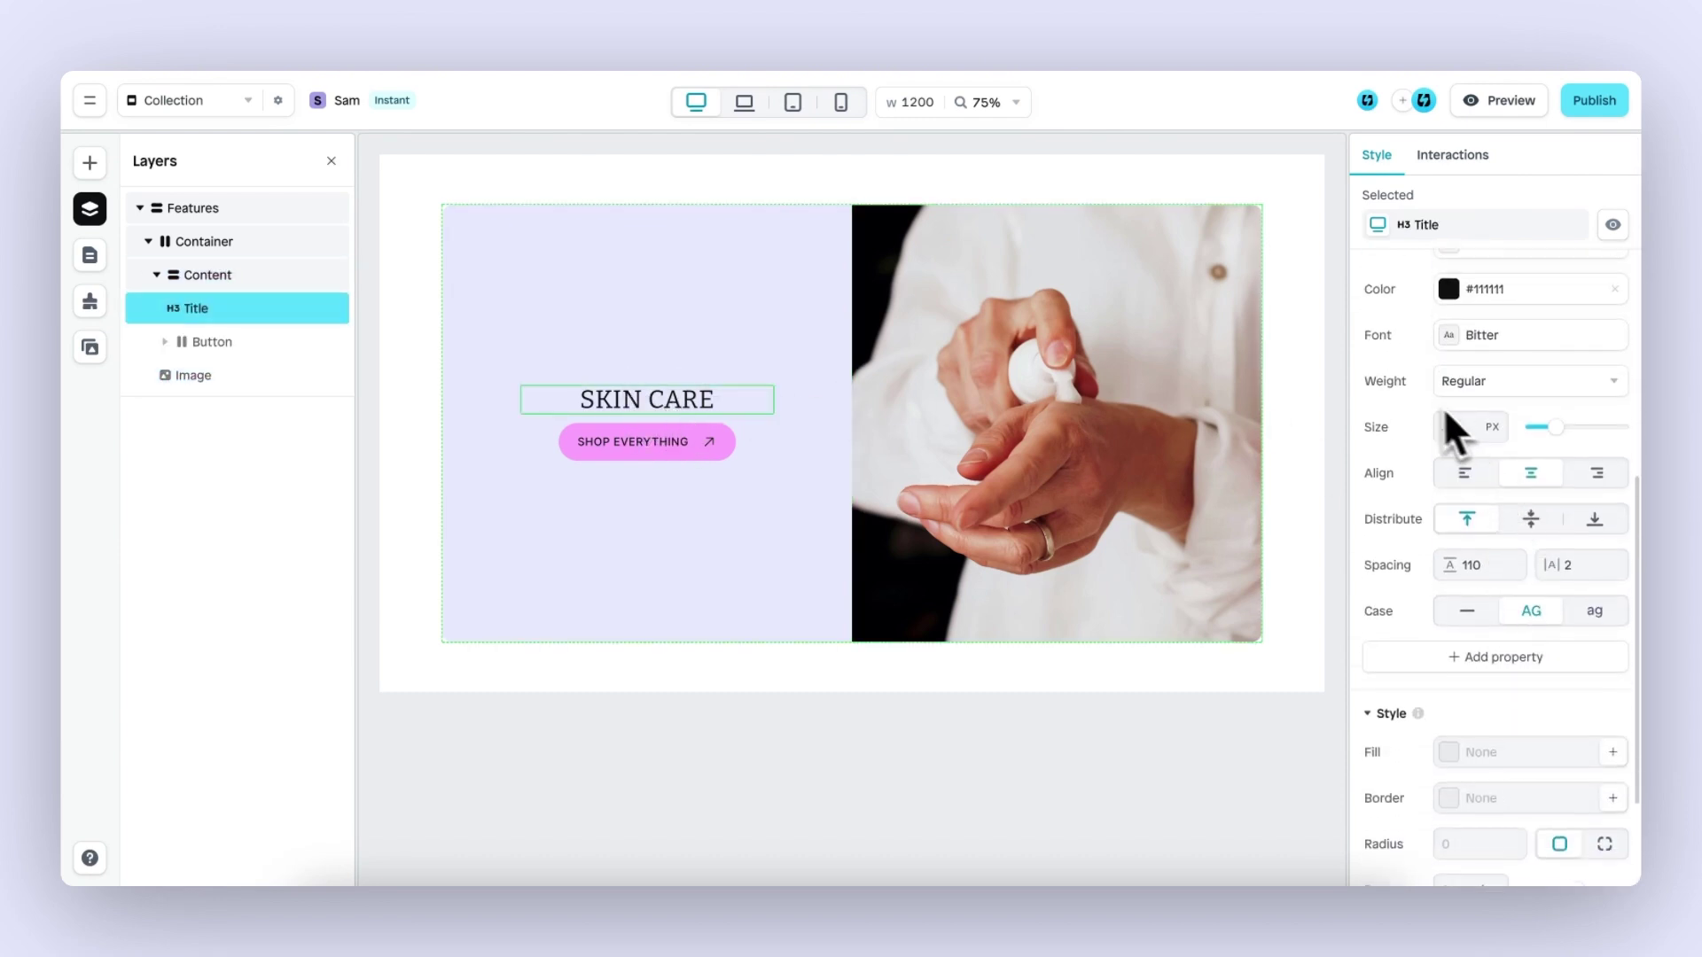
pyautogui.click(1450, 352)
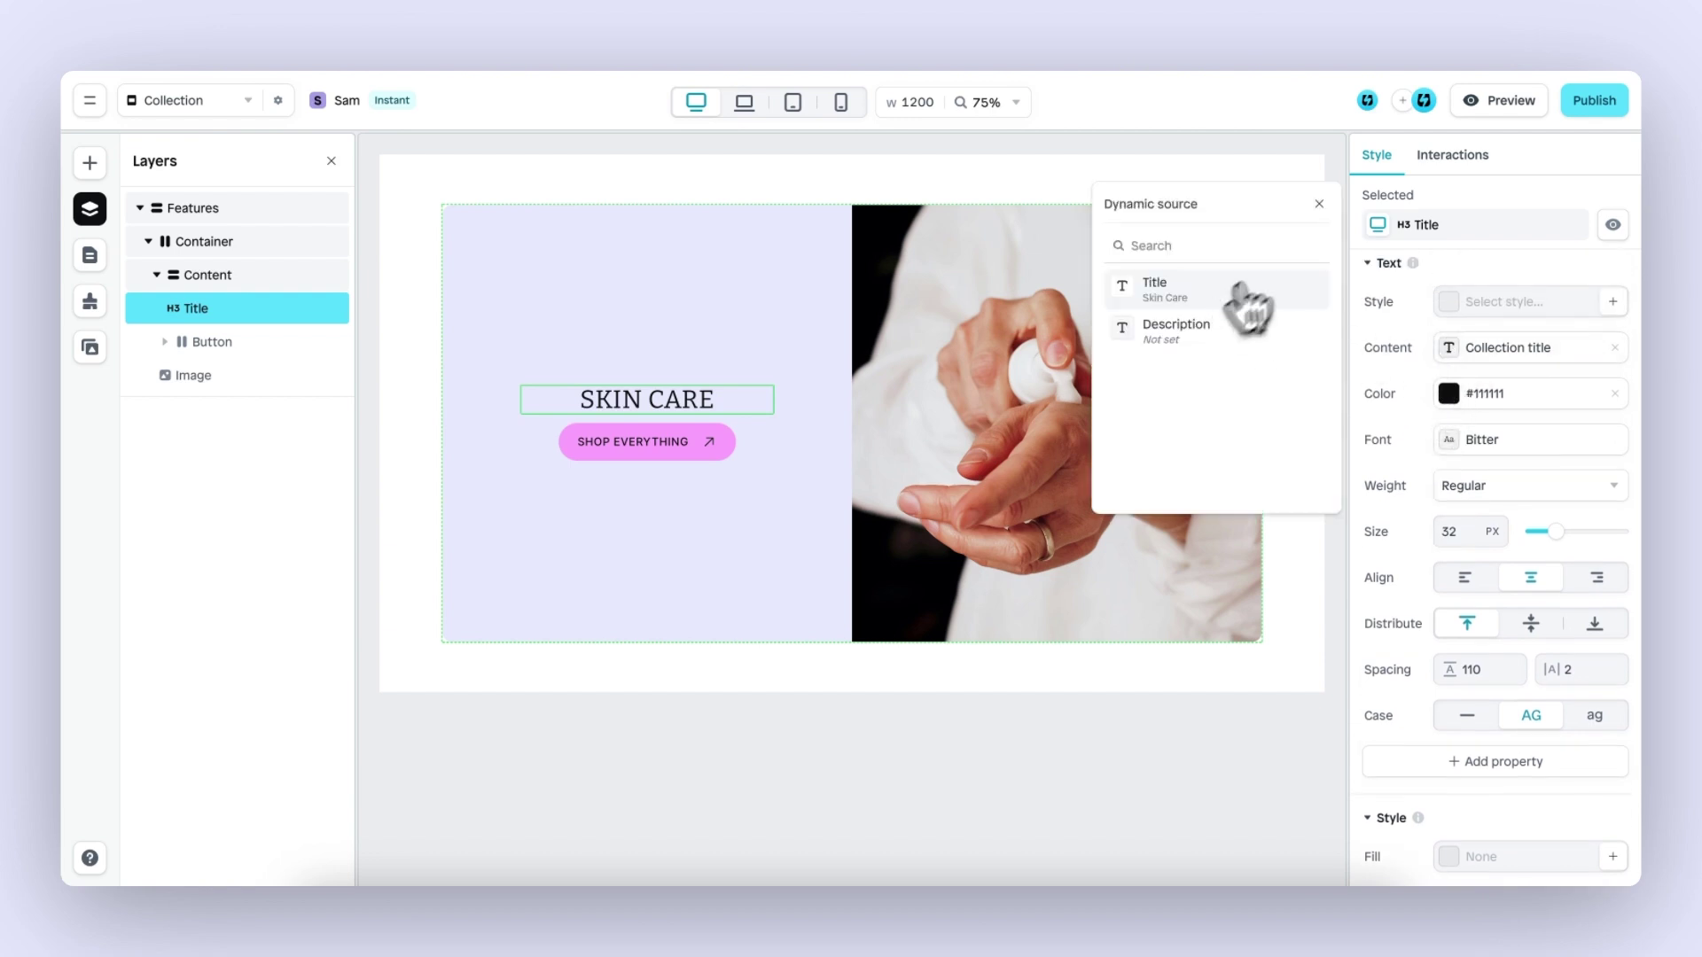
pyautogui.click(1324, 209)
# Give the Shop Everything button a View collection interaction action.
pyautogui.click(658, 442)
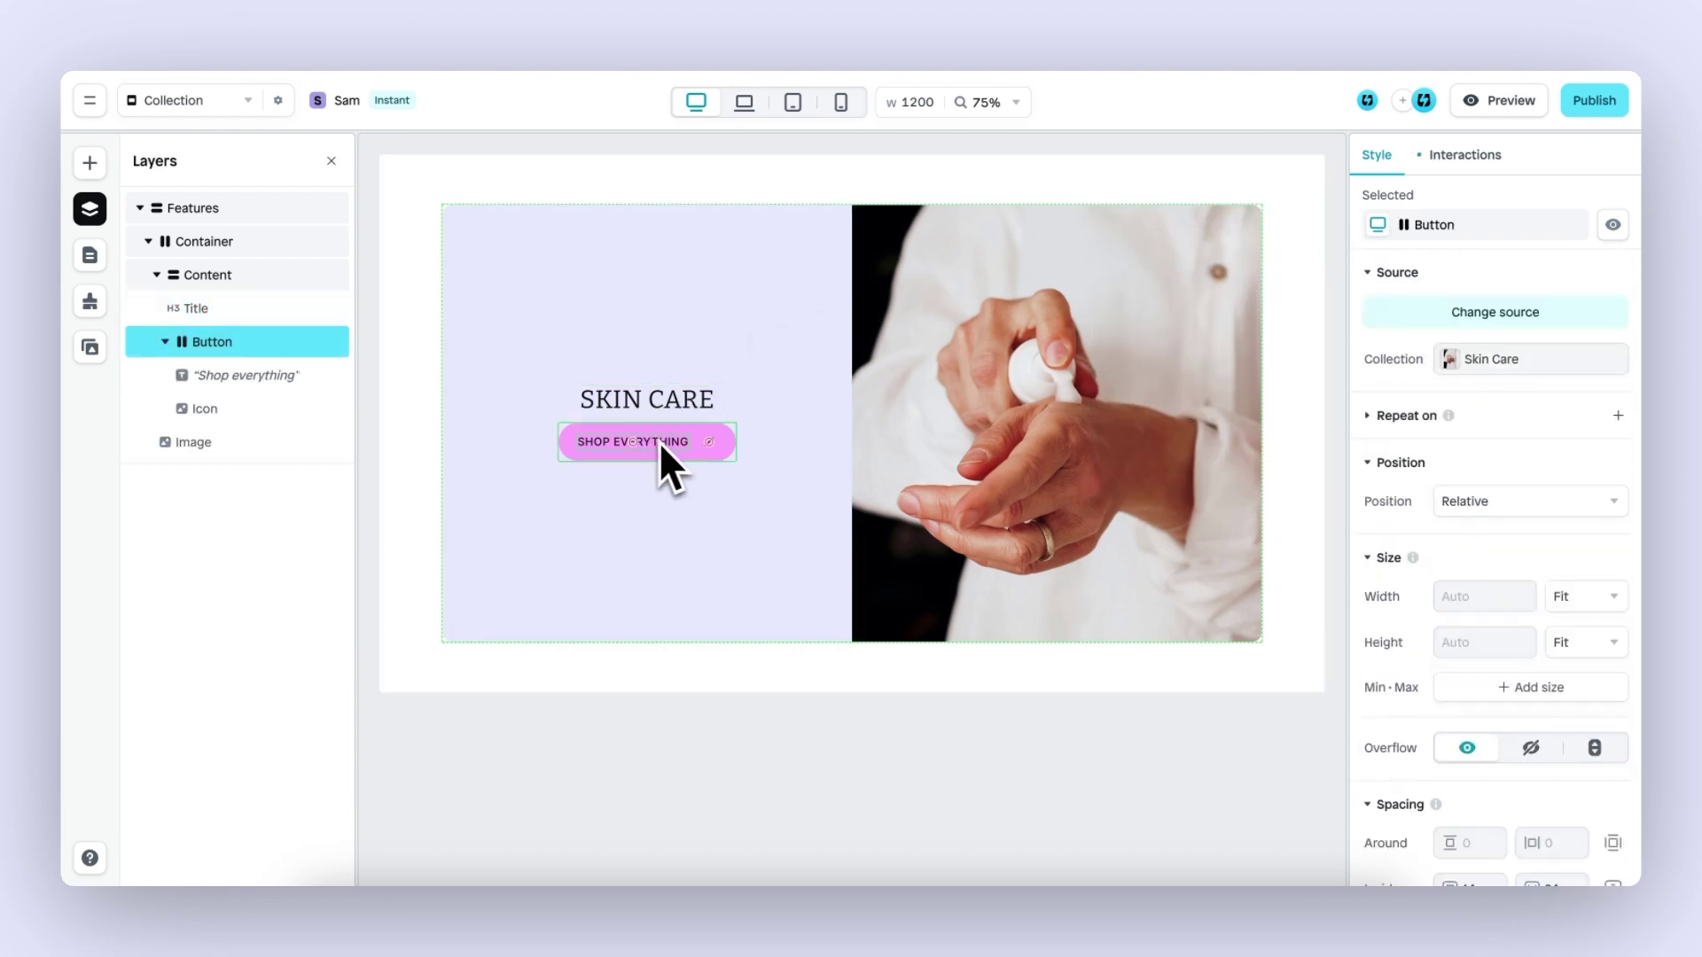
pyautogui.click(1467, 156)
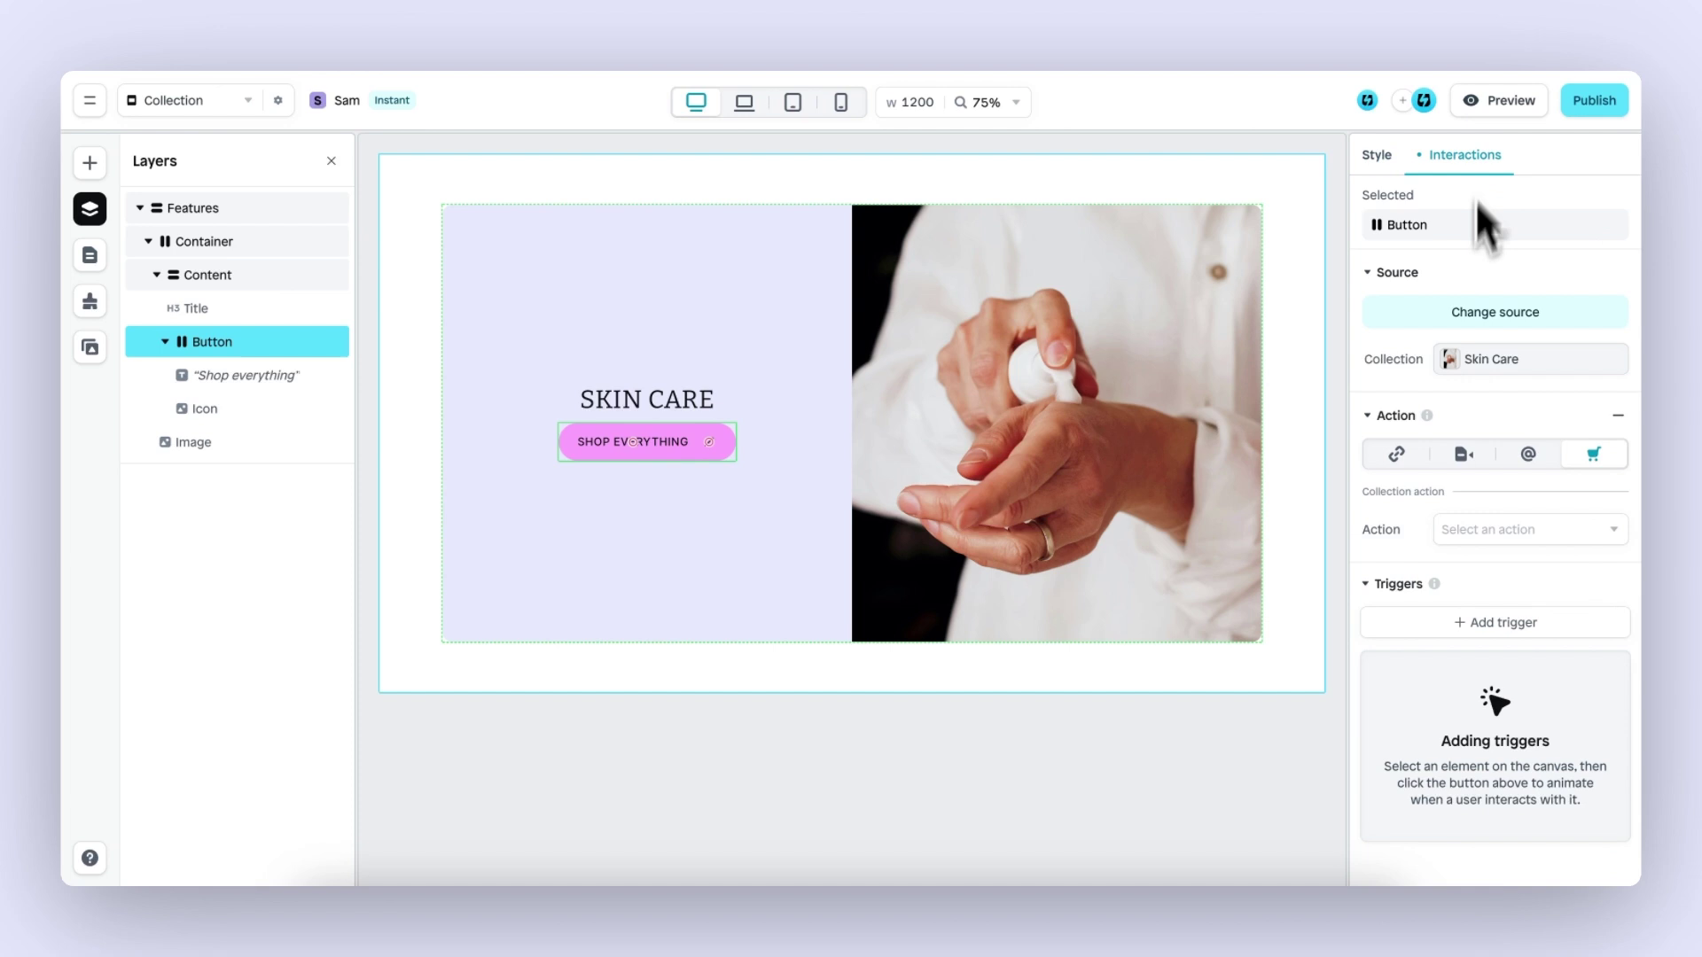
pyautogui.click(1541, 532)
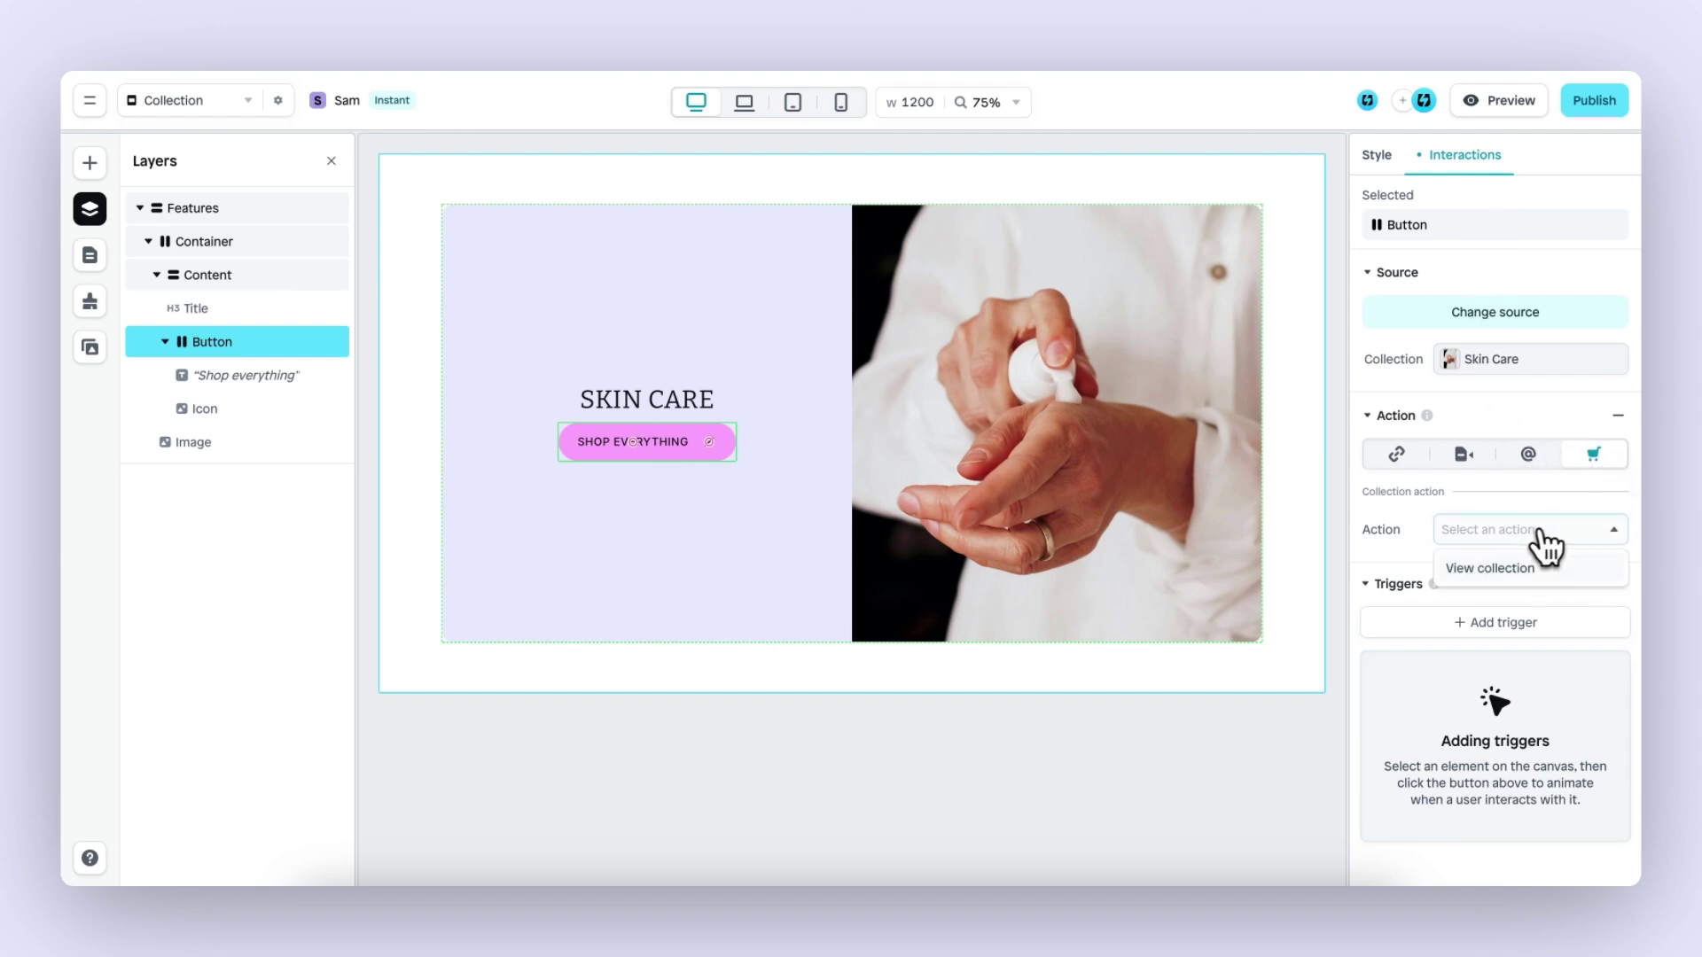
pyautogui.click(1514, 571)
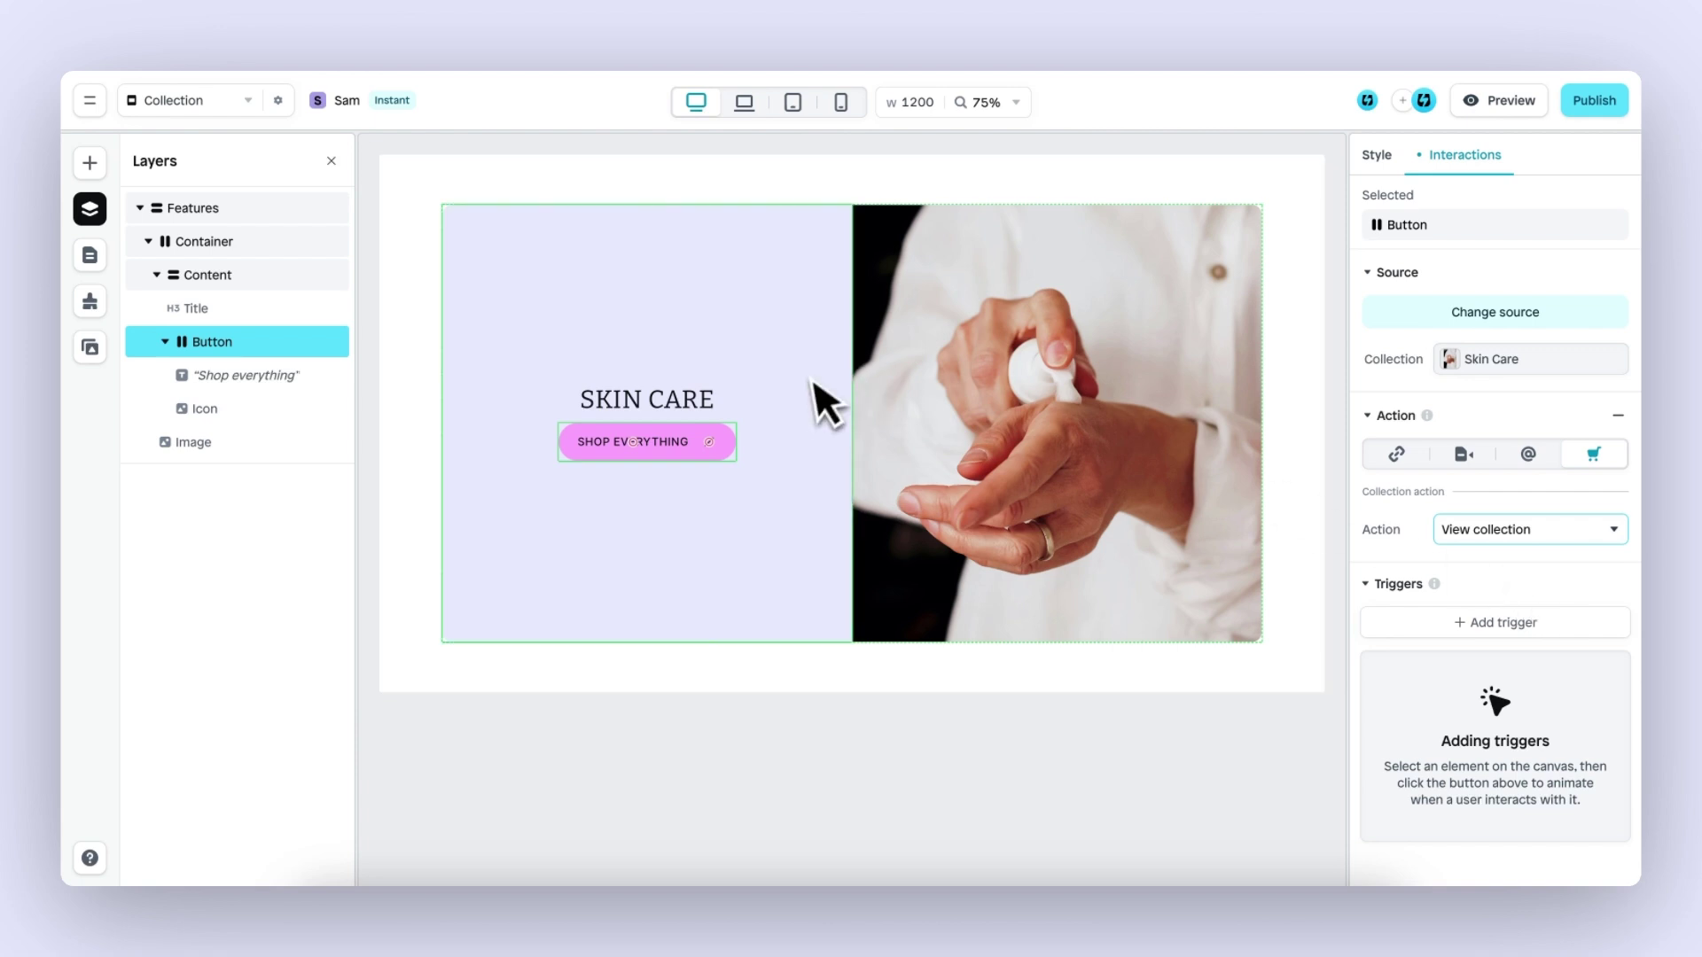
# Open the Product 2 product template from the pages list.
pyautogui.click(90, 257)
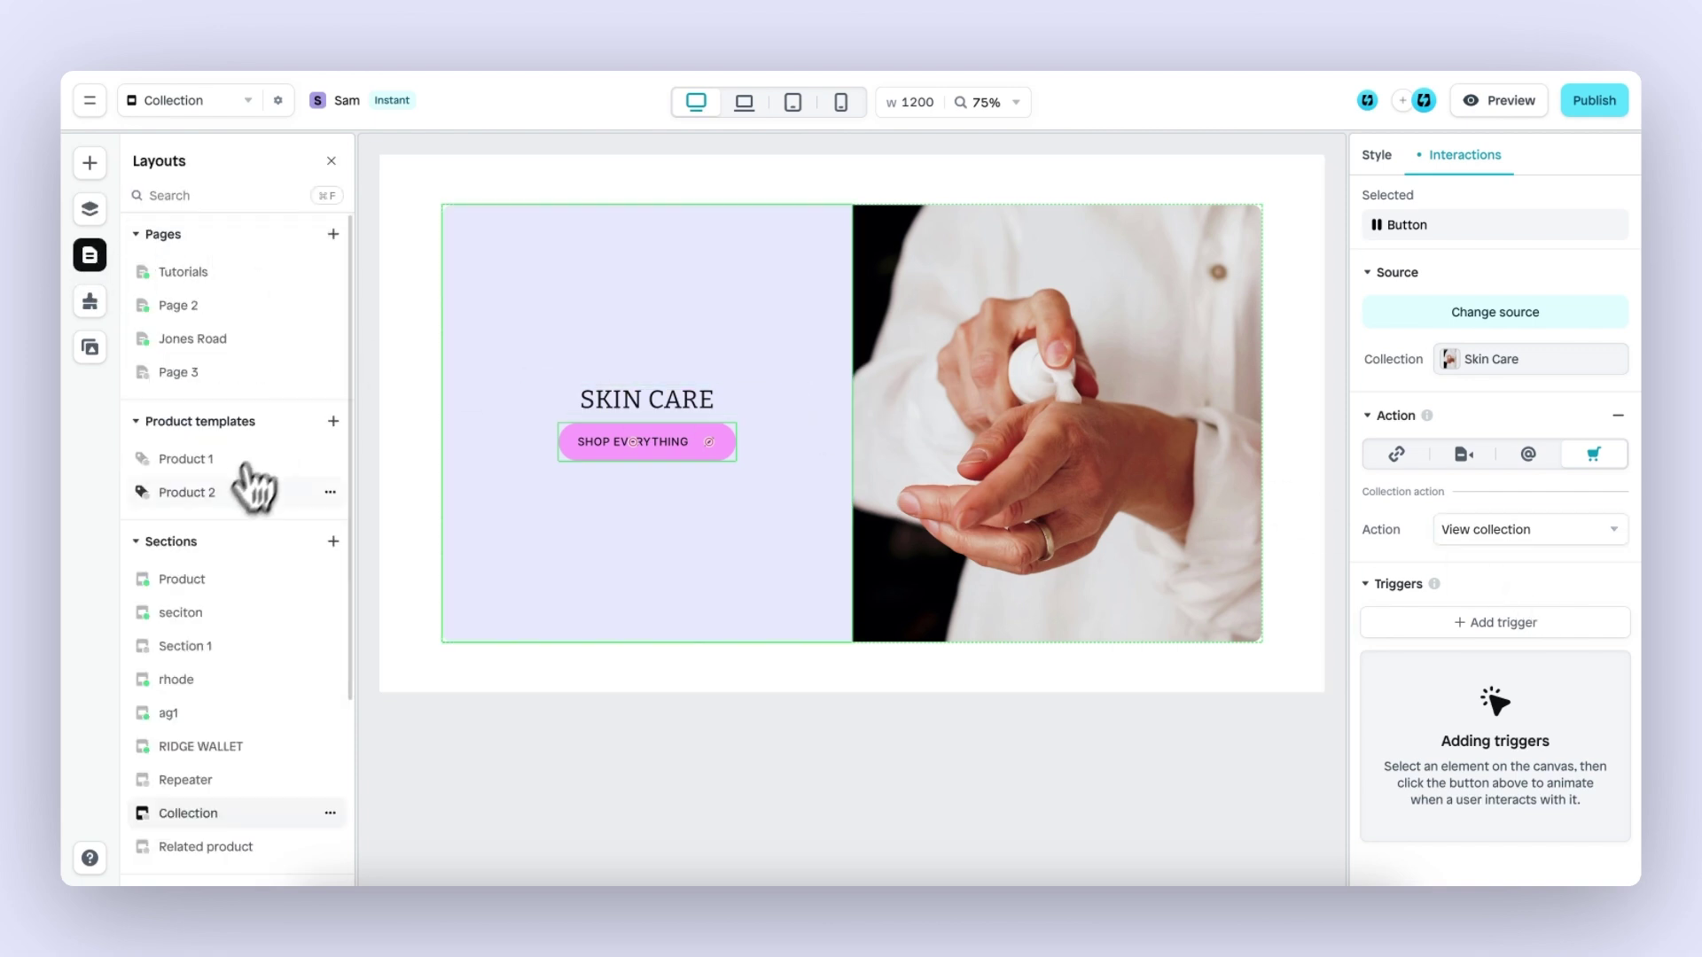
pyautogui.click(221, 489)
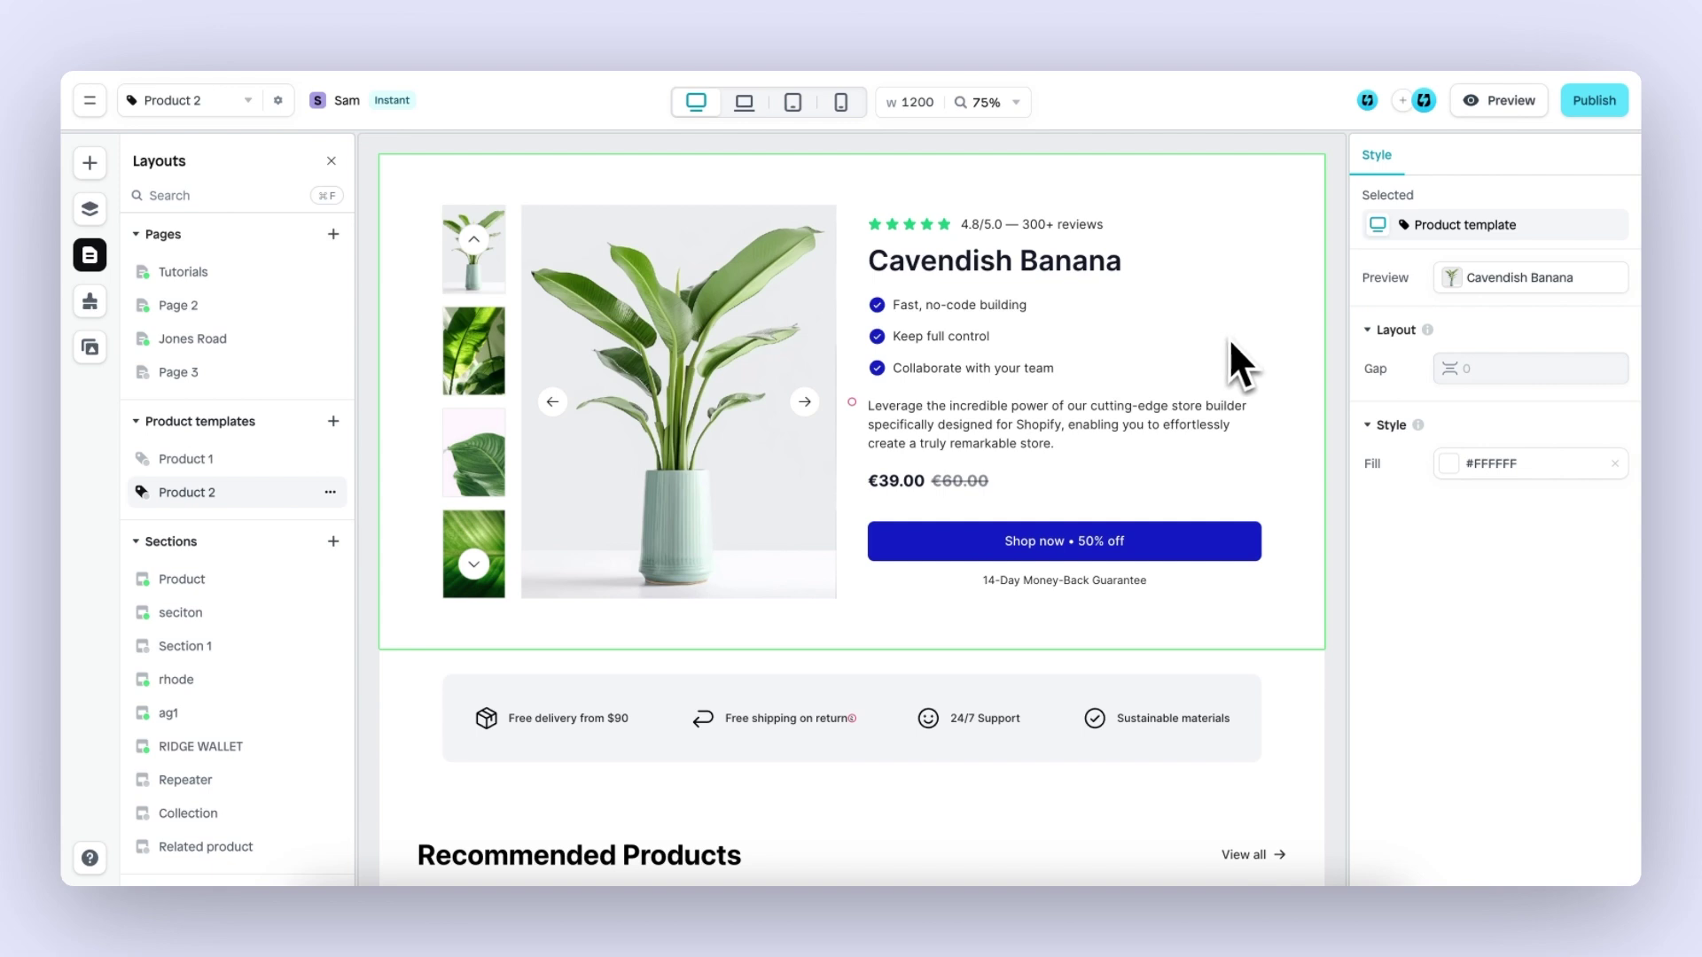
pyautogui.scroll(-5, 1233, 411)
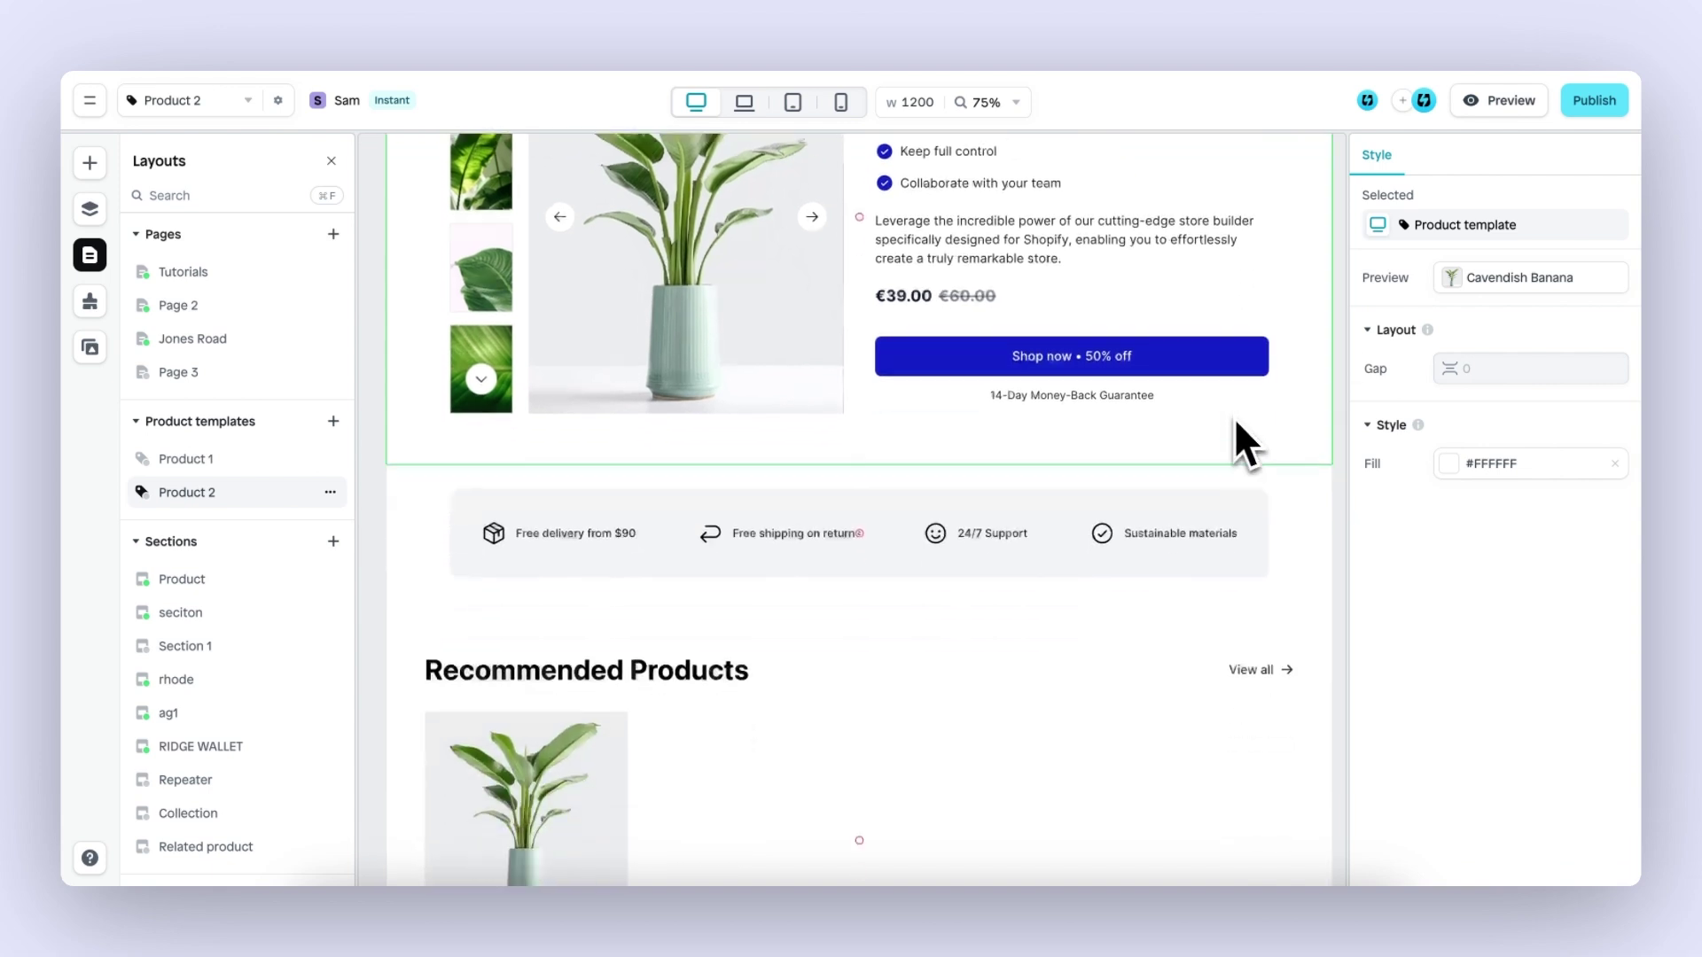
pyautogui.scroll(3, 1233, 417)
pyautogui.scroll(-4, 1108, 440)
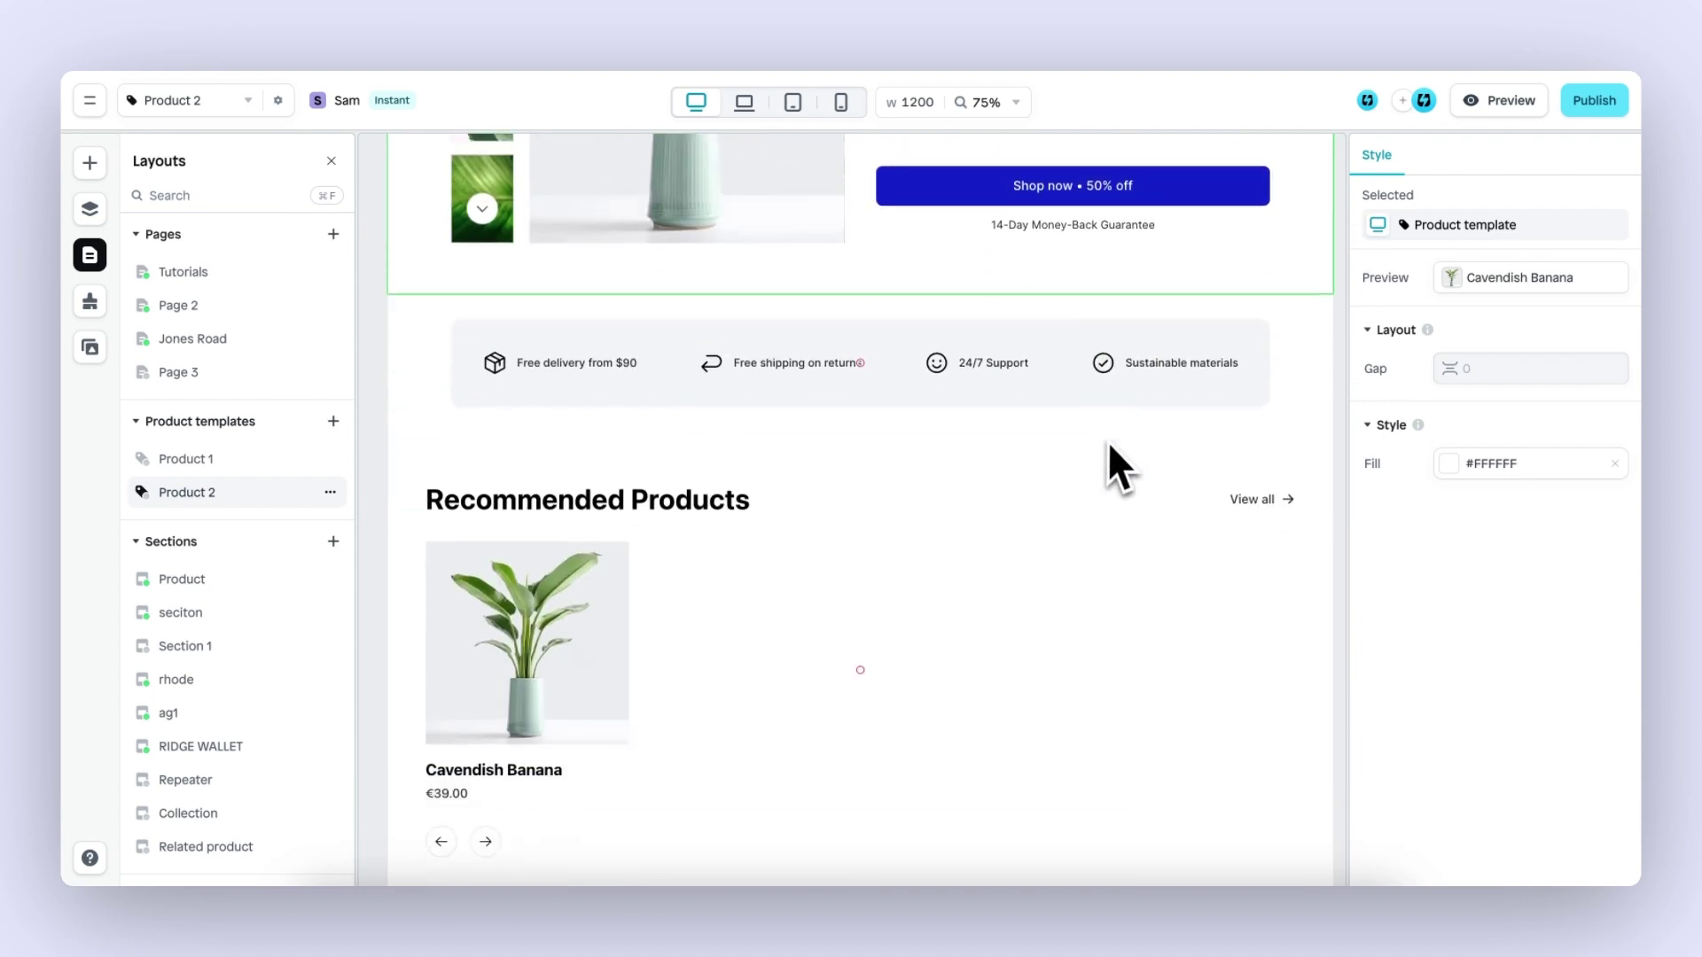
pyautogui.scroll(1, 1110, 445)
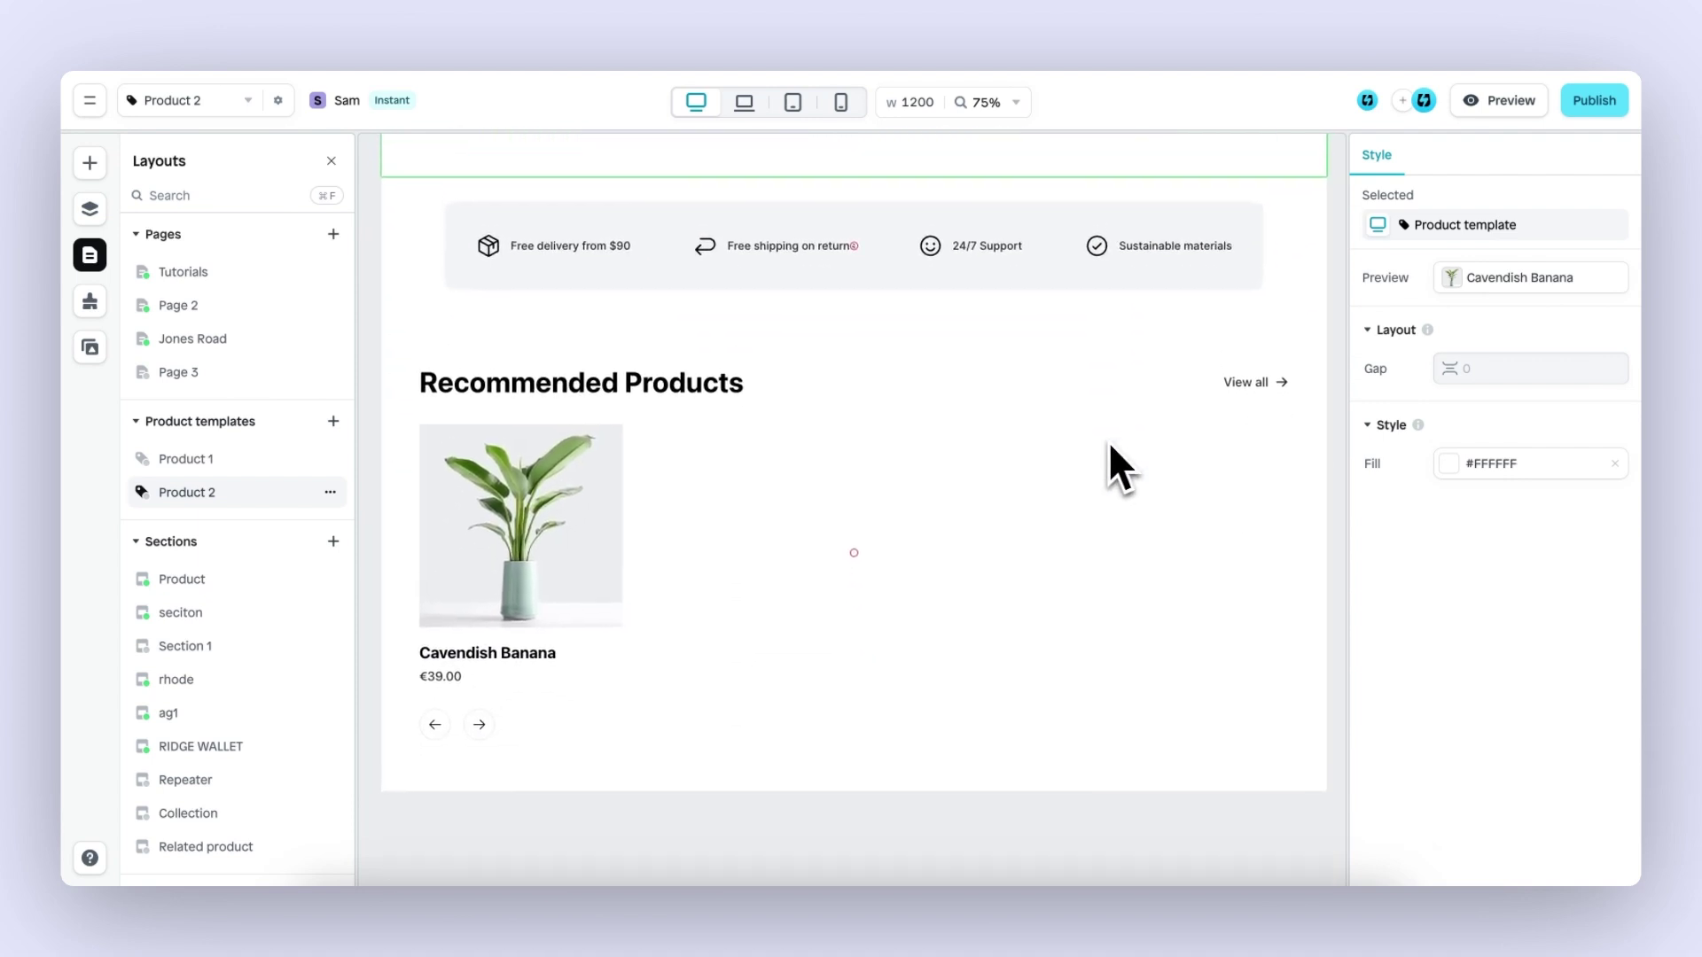
# Select the Recommended Products collection section and inspect its slider.
pyautogui.click(967, 557)
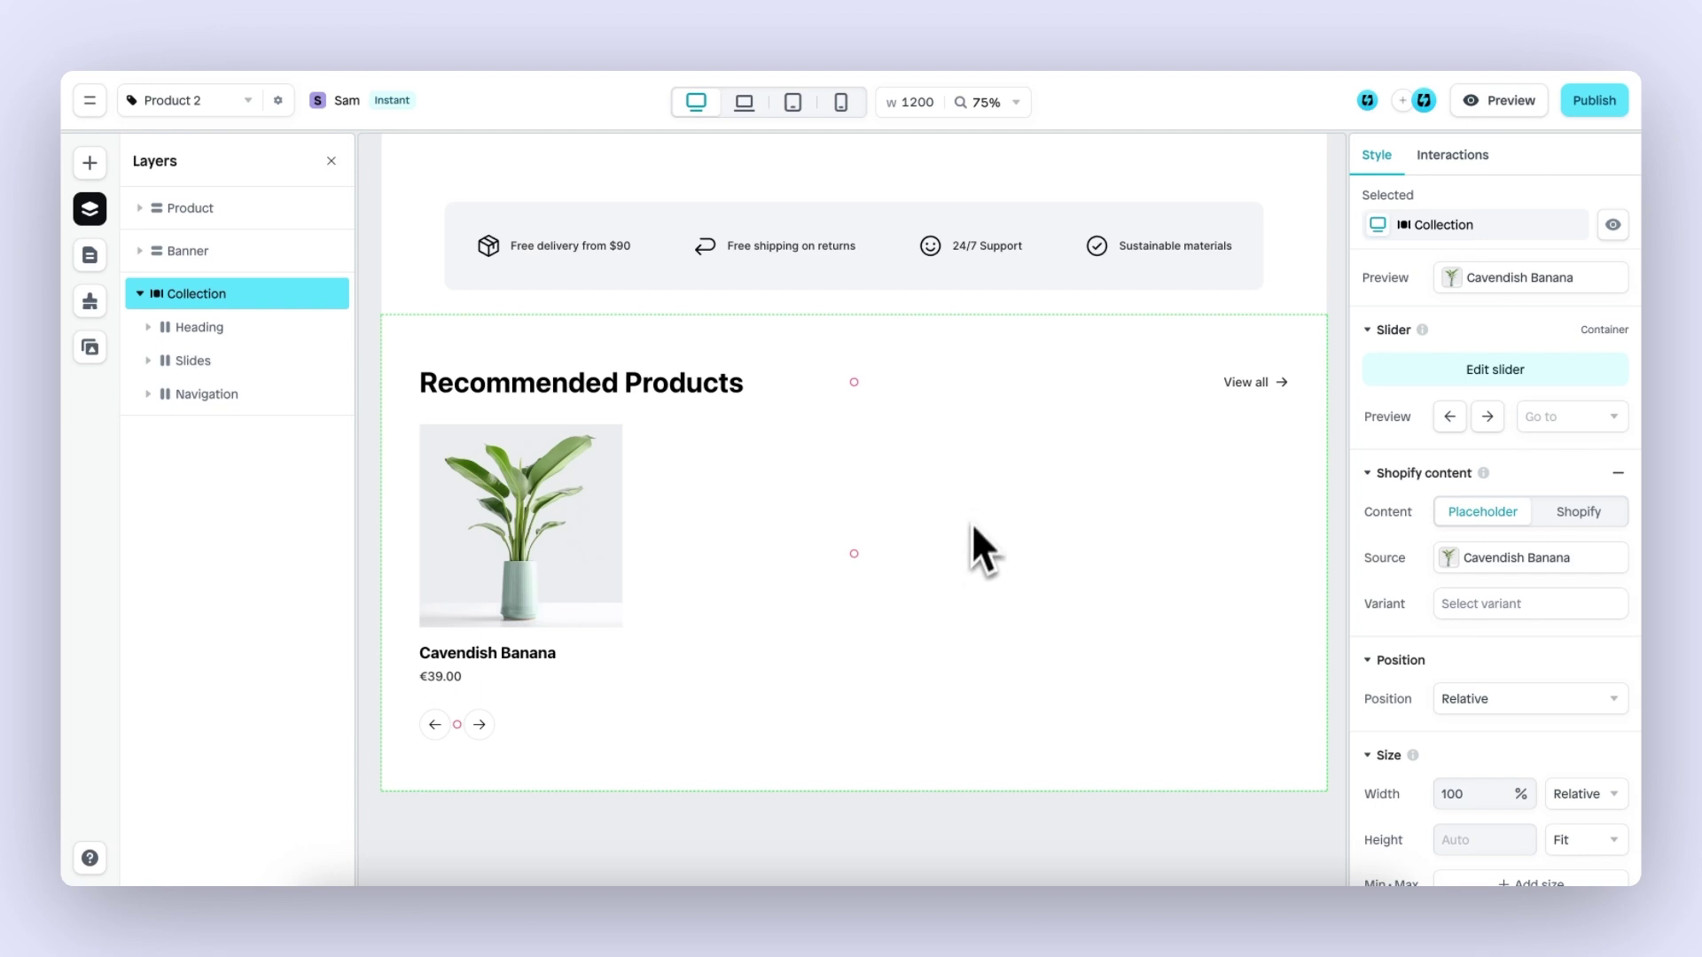
pyautogui.scroll(5, 982, 500)
pyautogui.scroll(-4, 858, 416)
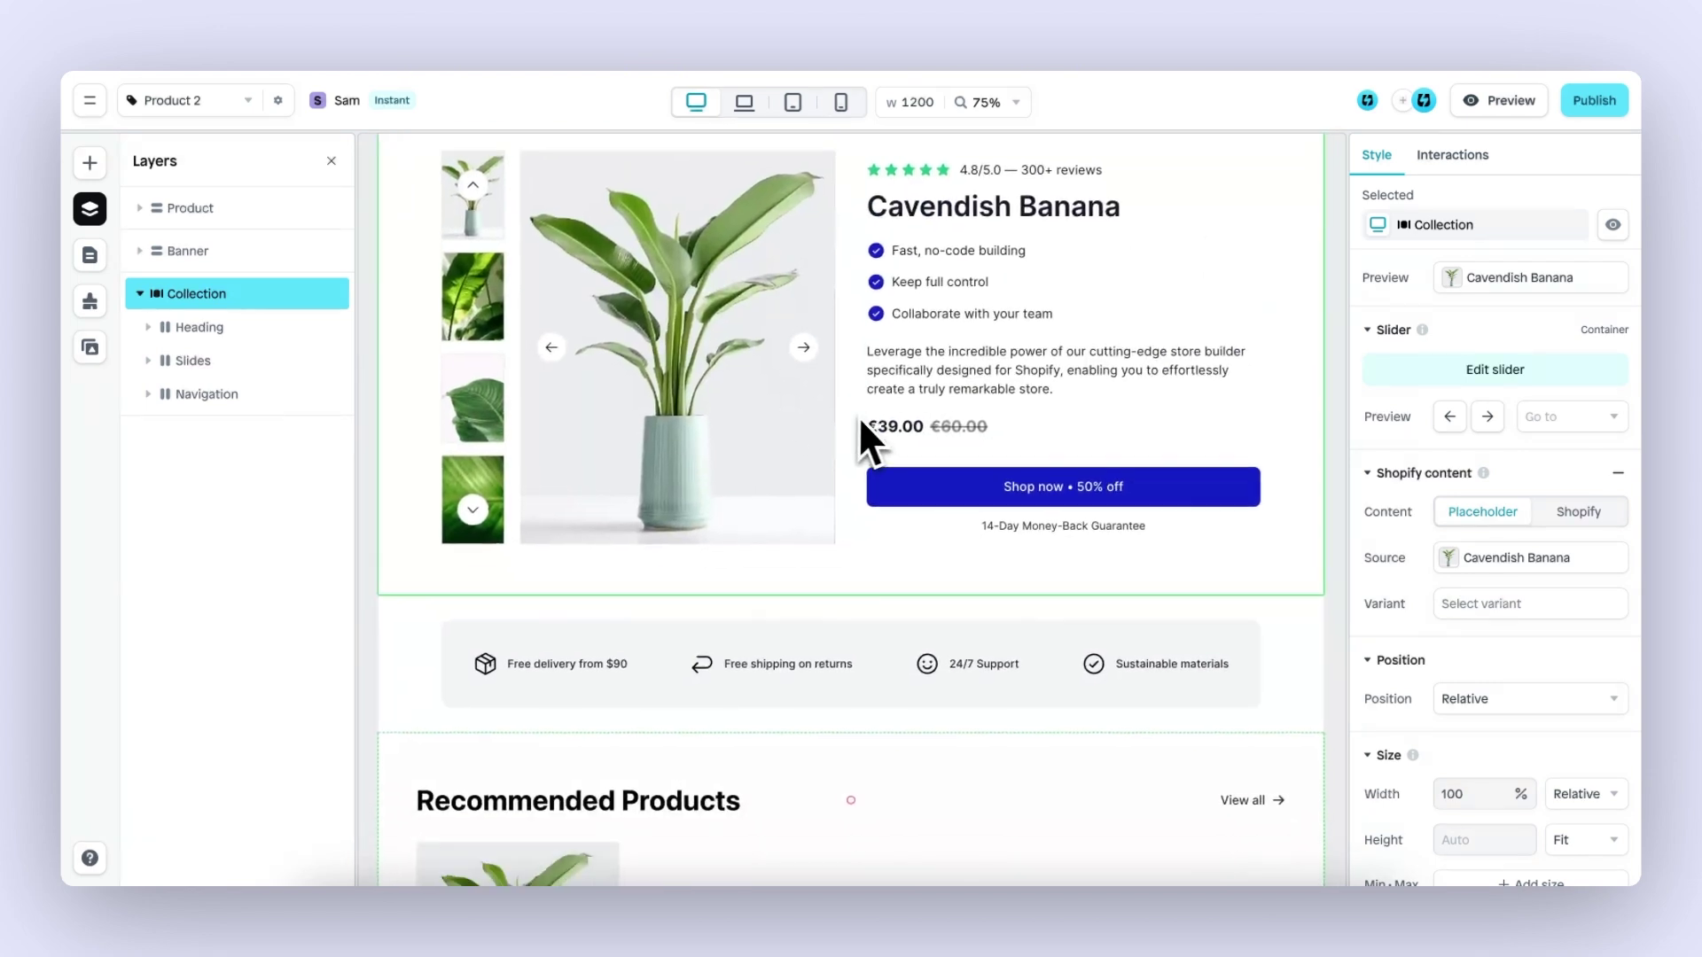
pyautogui.scroll(-2, 908, 537)
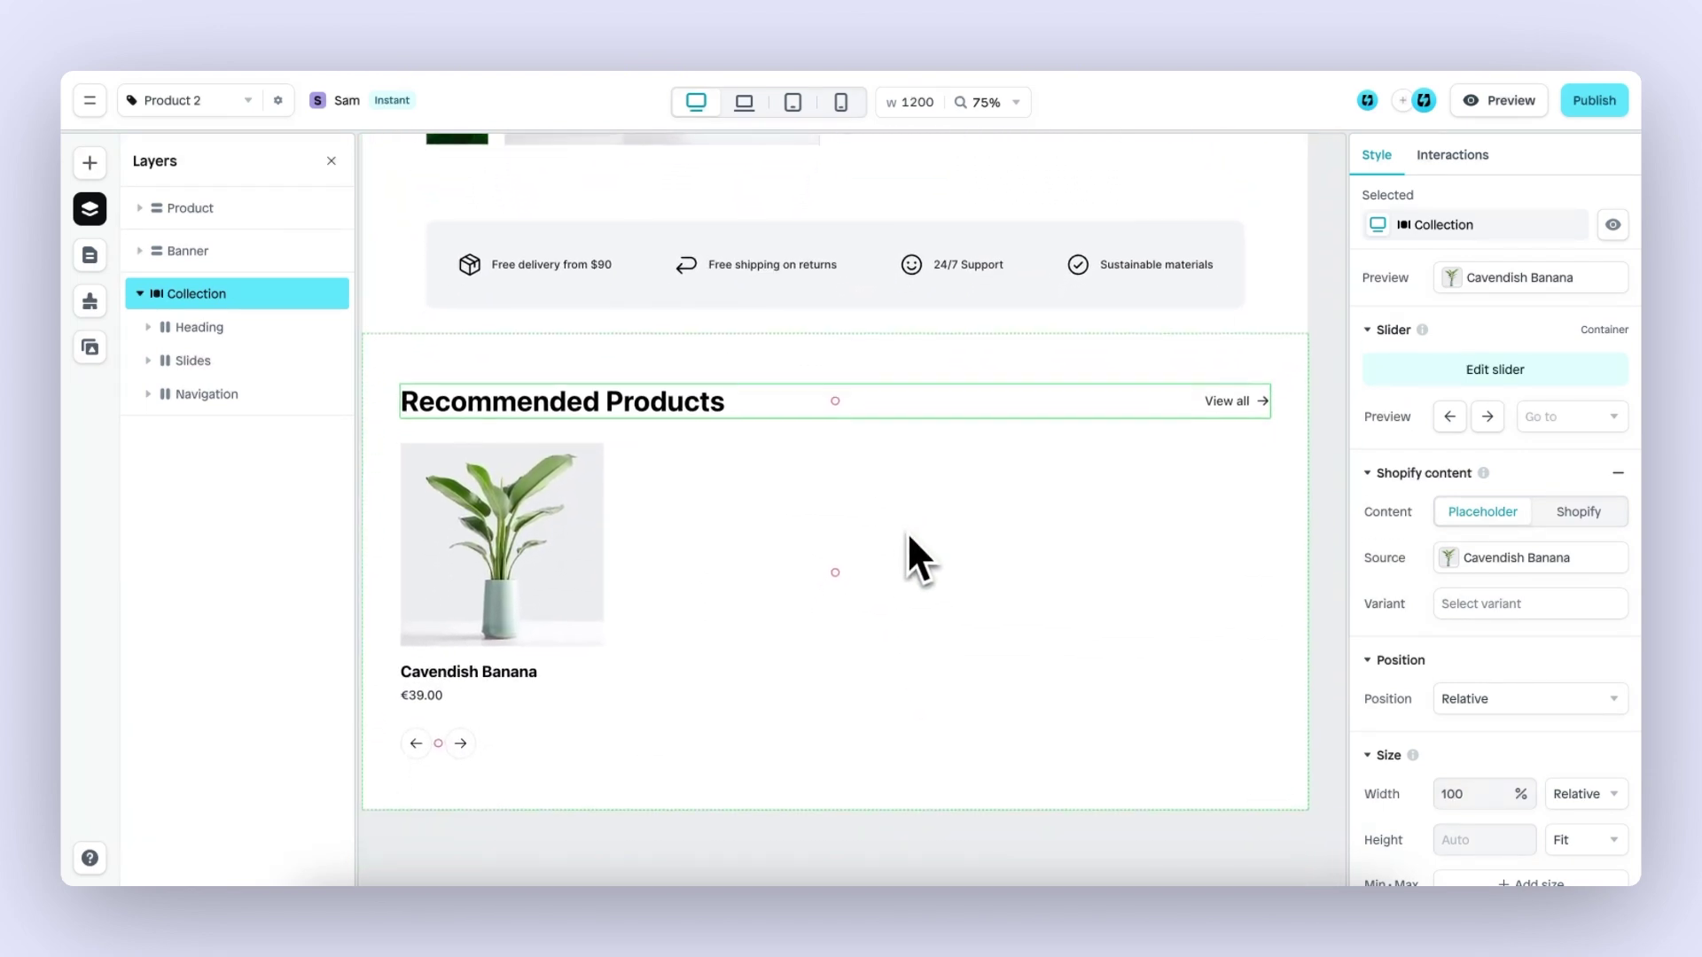
pyautogui.hscroll(-2, 909, 536)
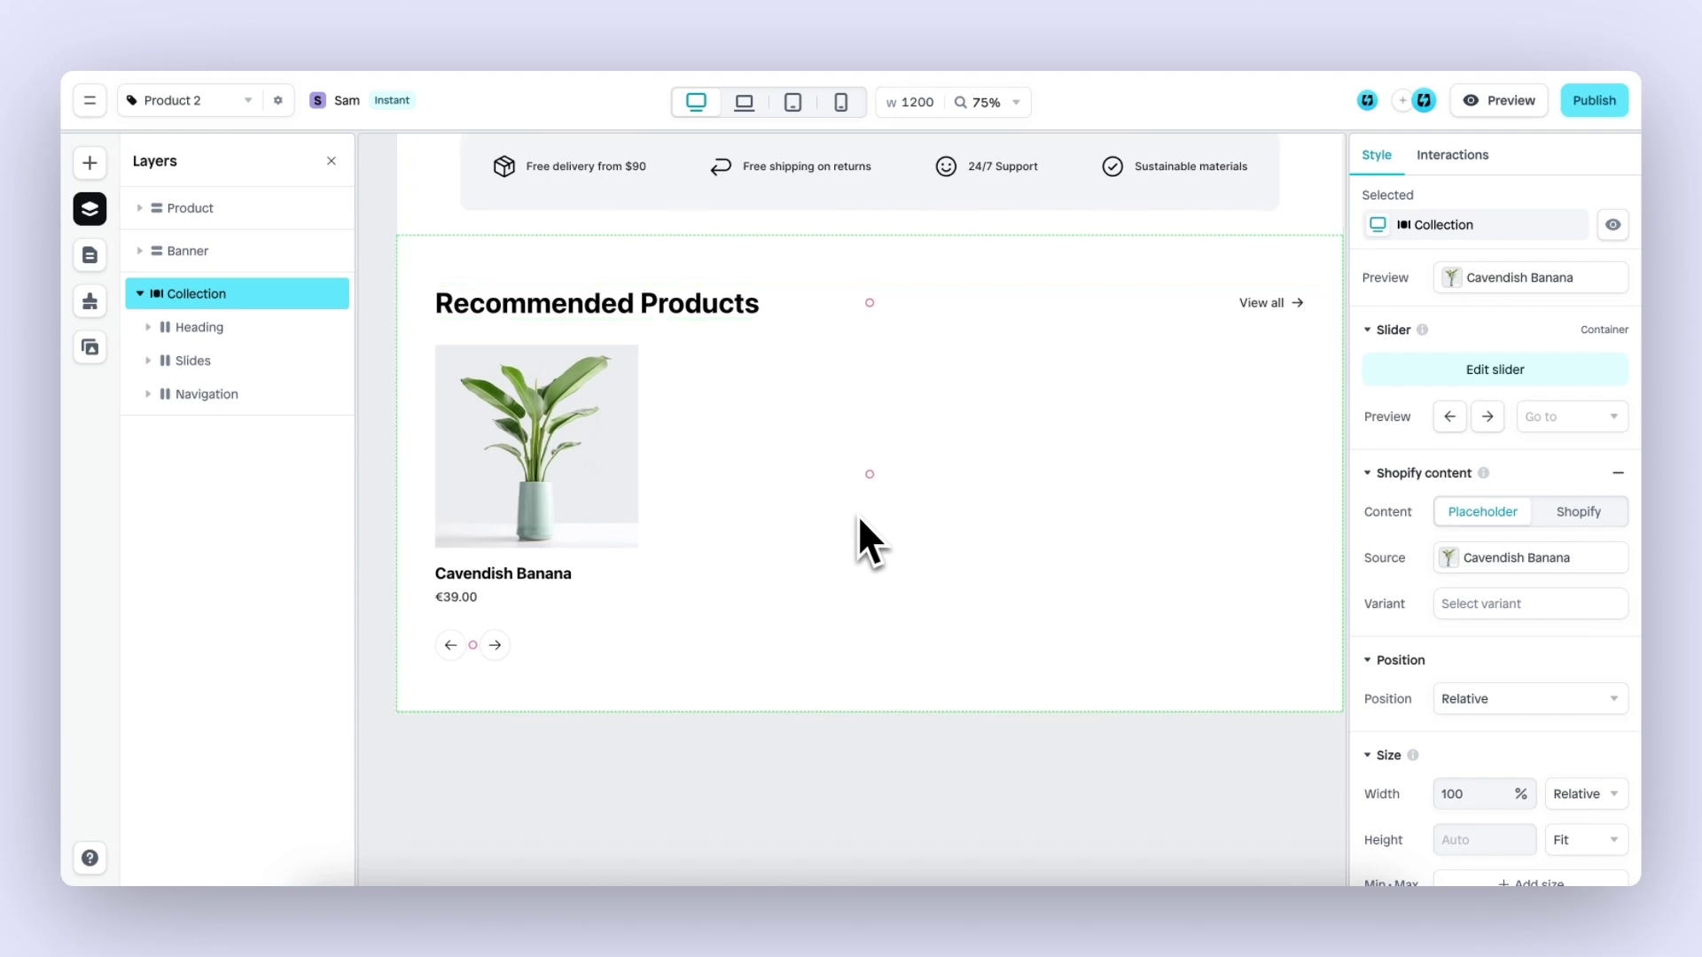
# Make the Cavendish Banana slide repeat over its Complementary products.
pyautogui.click(518, 466)
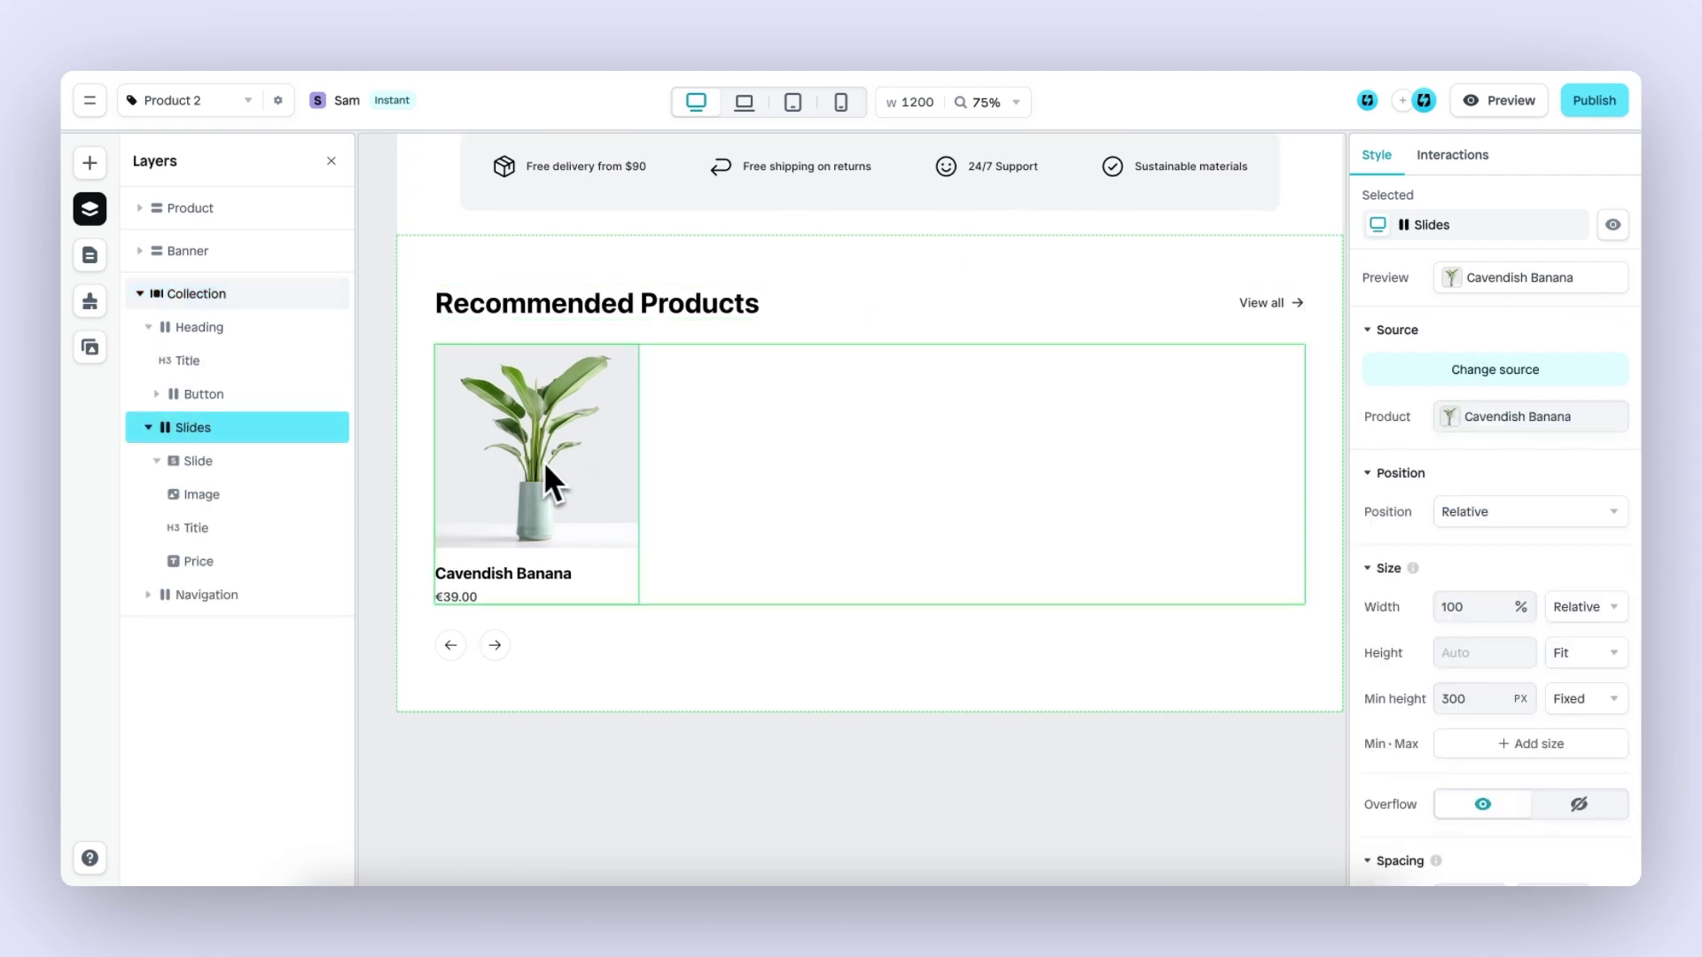
pyautogui.click(546, 461)
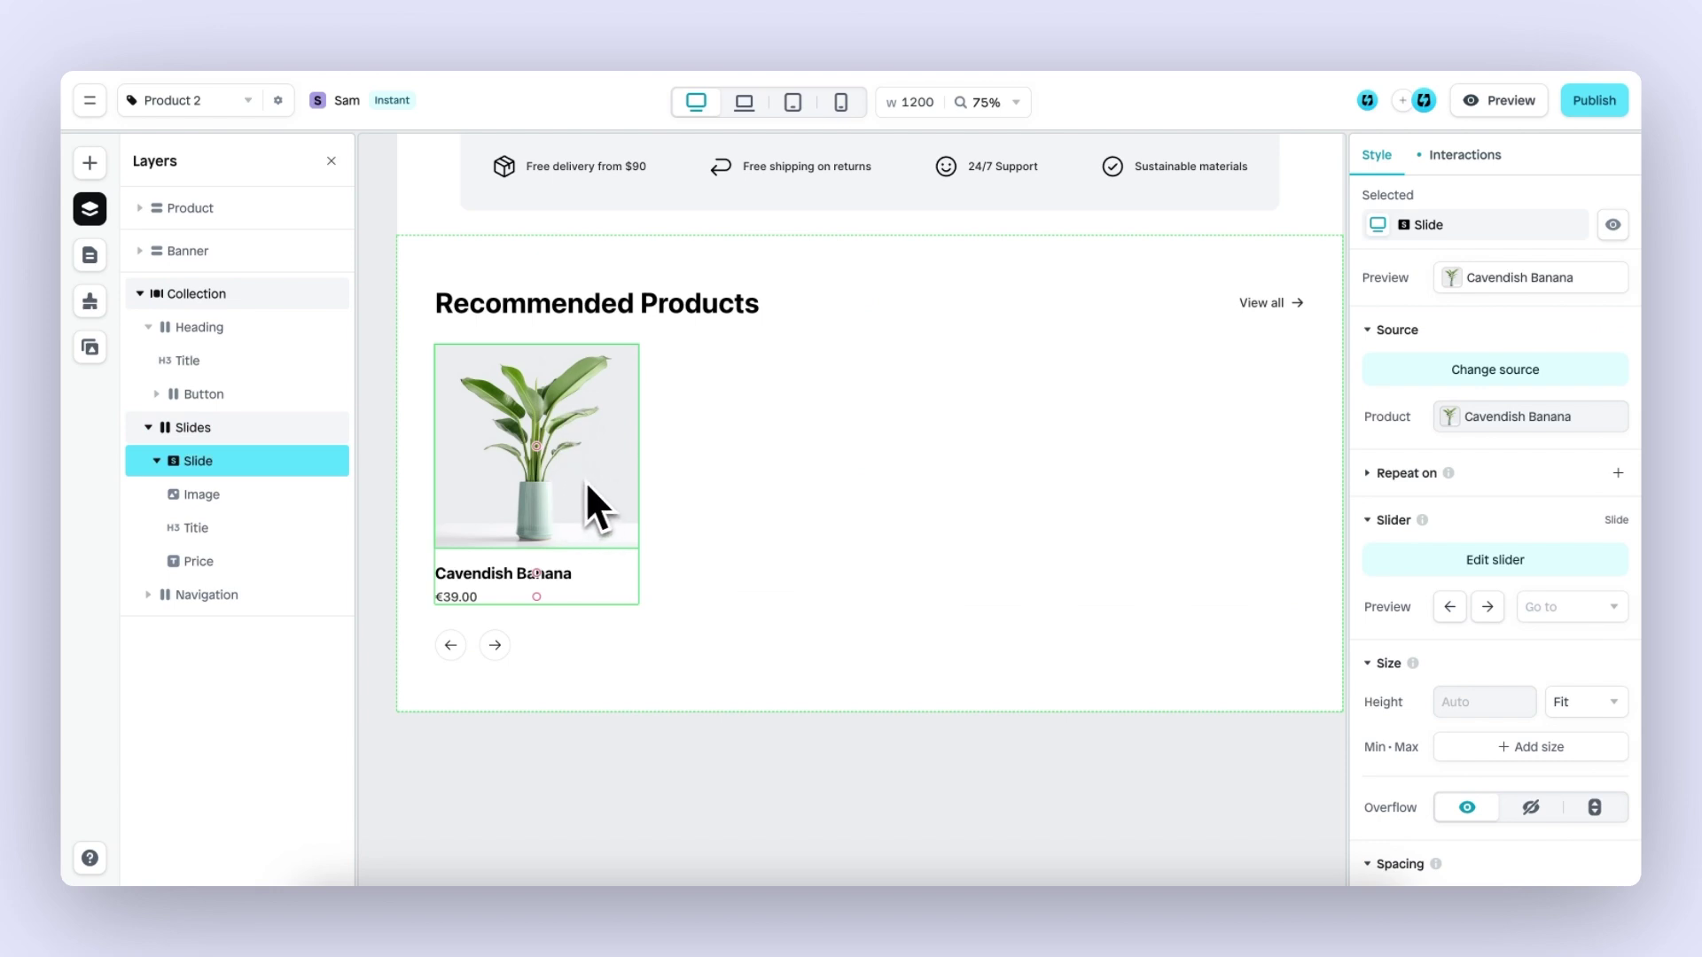
pyautogui.click(1416, 477)
pyautogui.click(1508, 511)
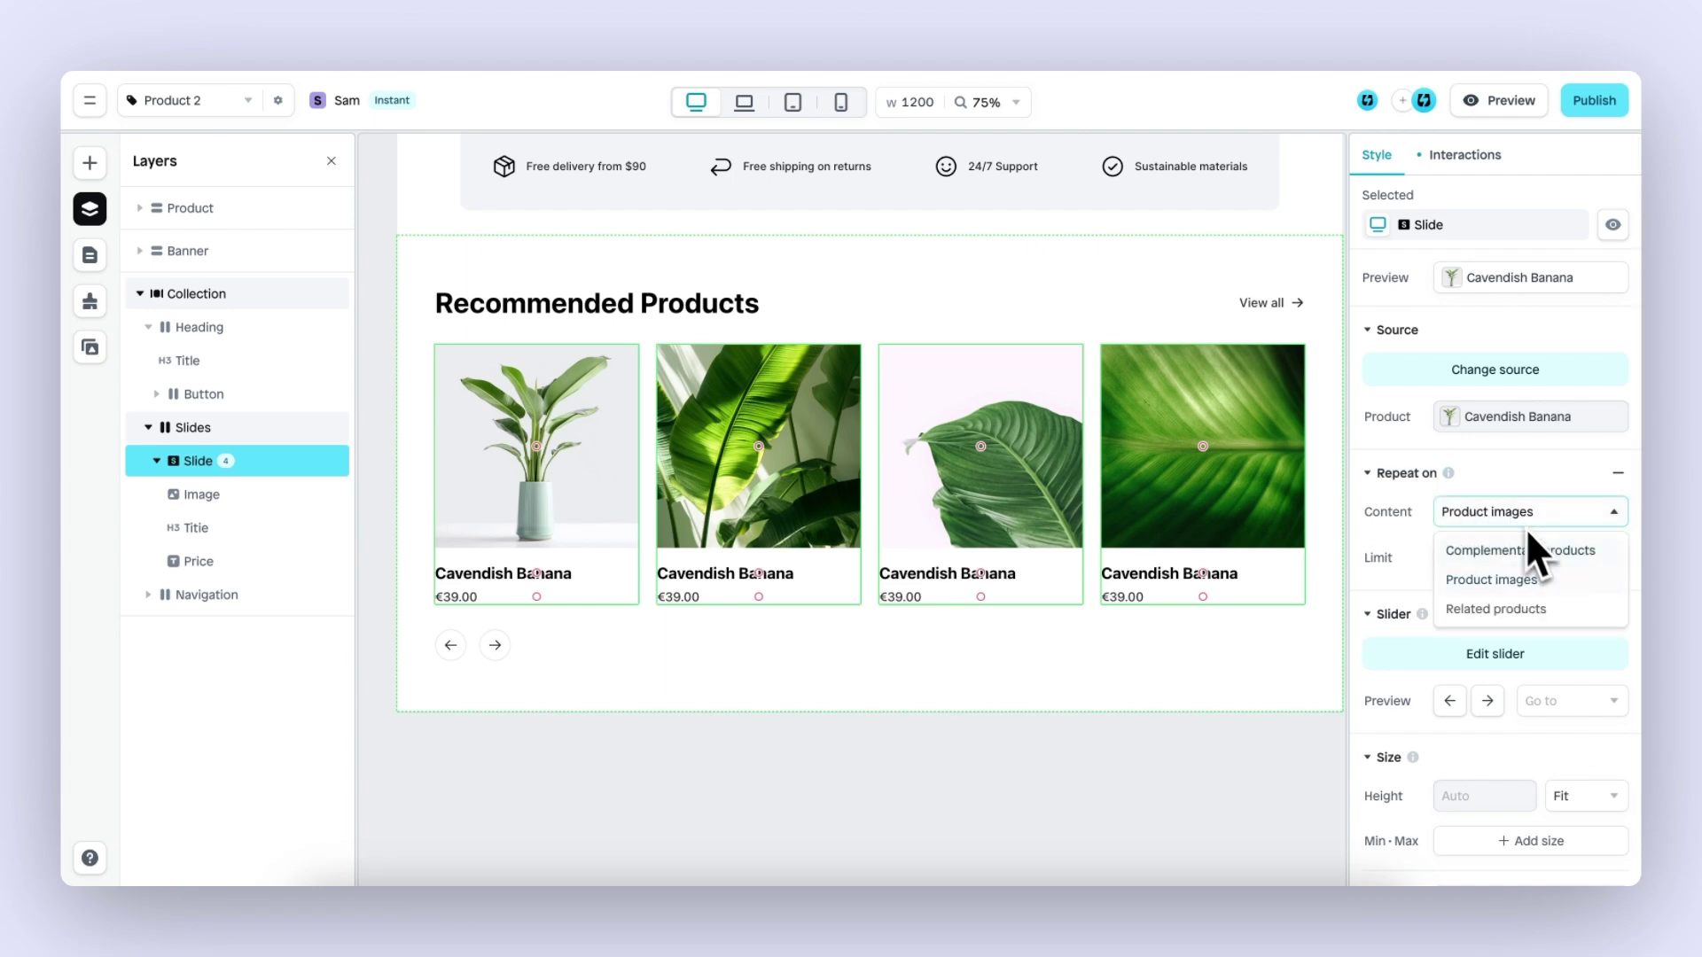
pyautogui.click(1531, 548)
pyautogui.click(1547, 521)
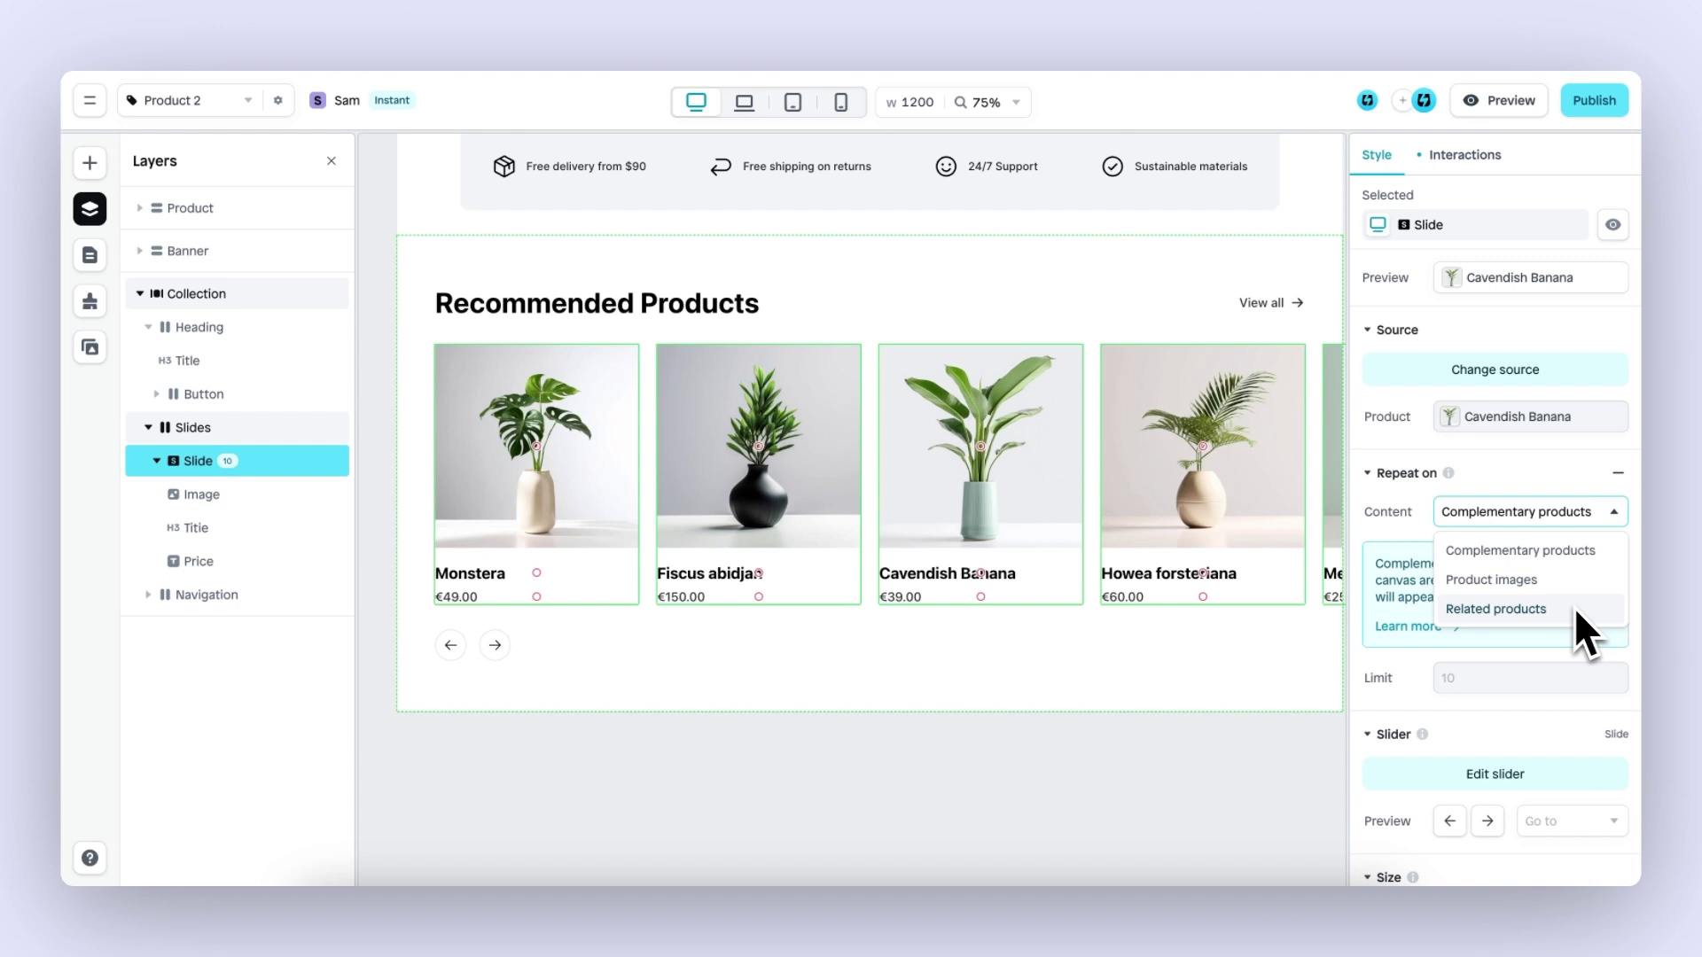
pyautogui.click(1501, 616)
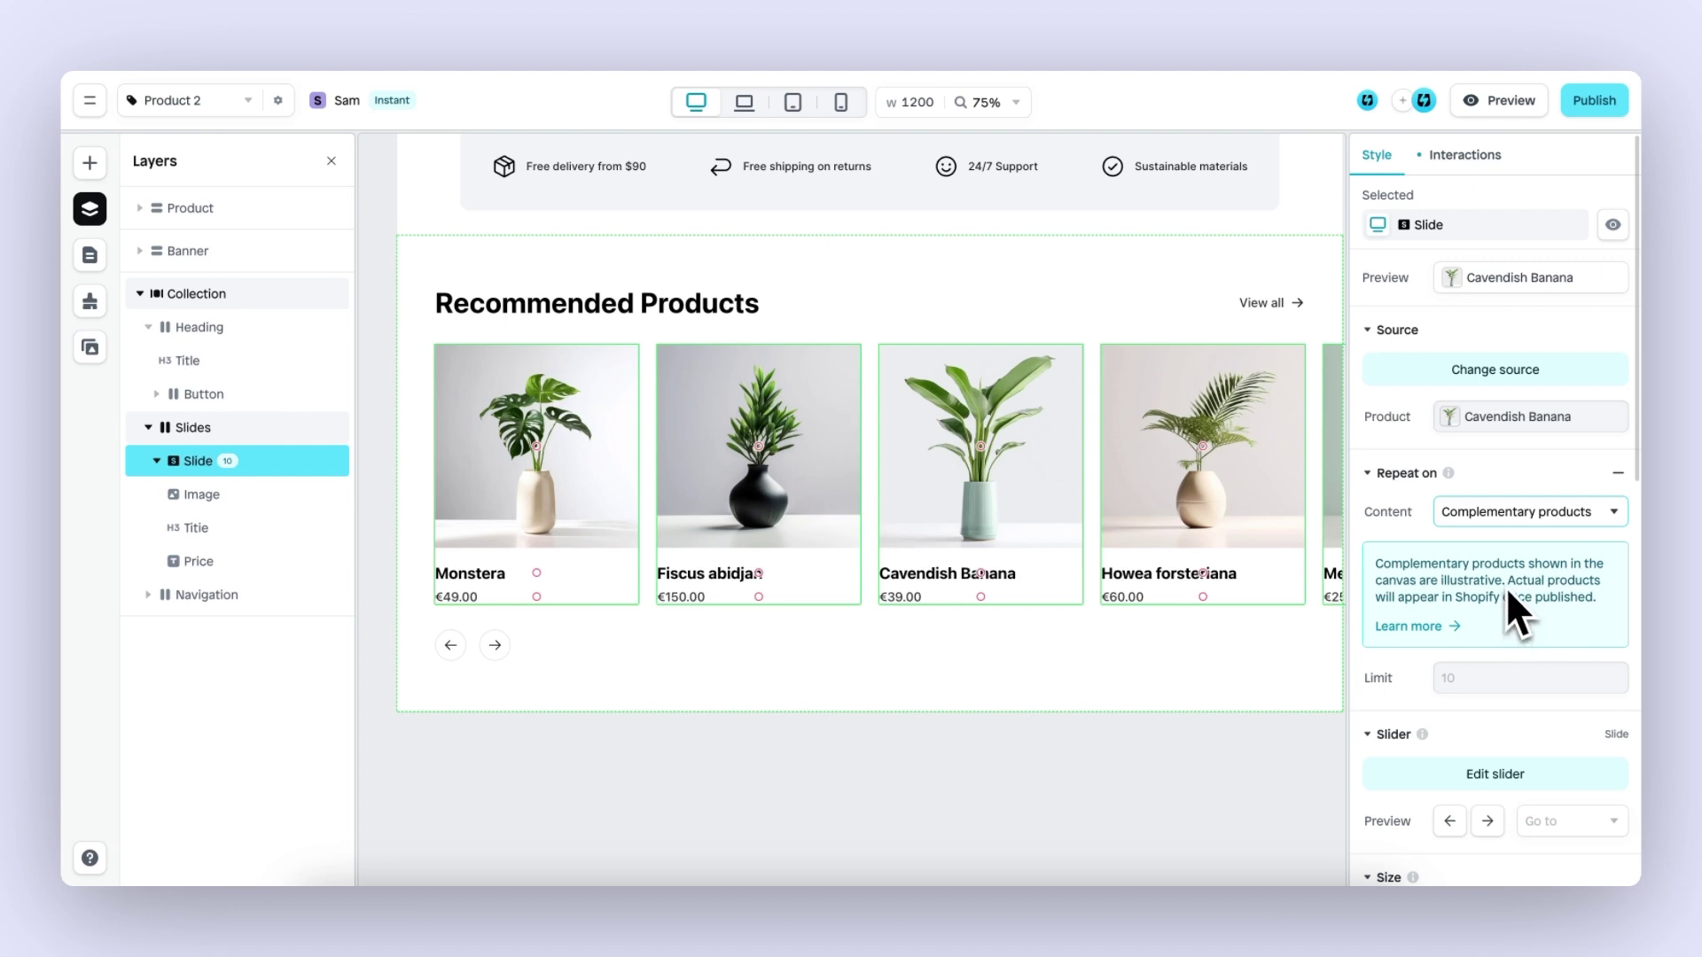
pyautogui.click(1118, 305)
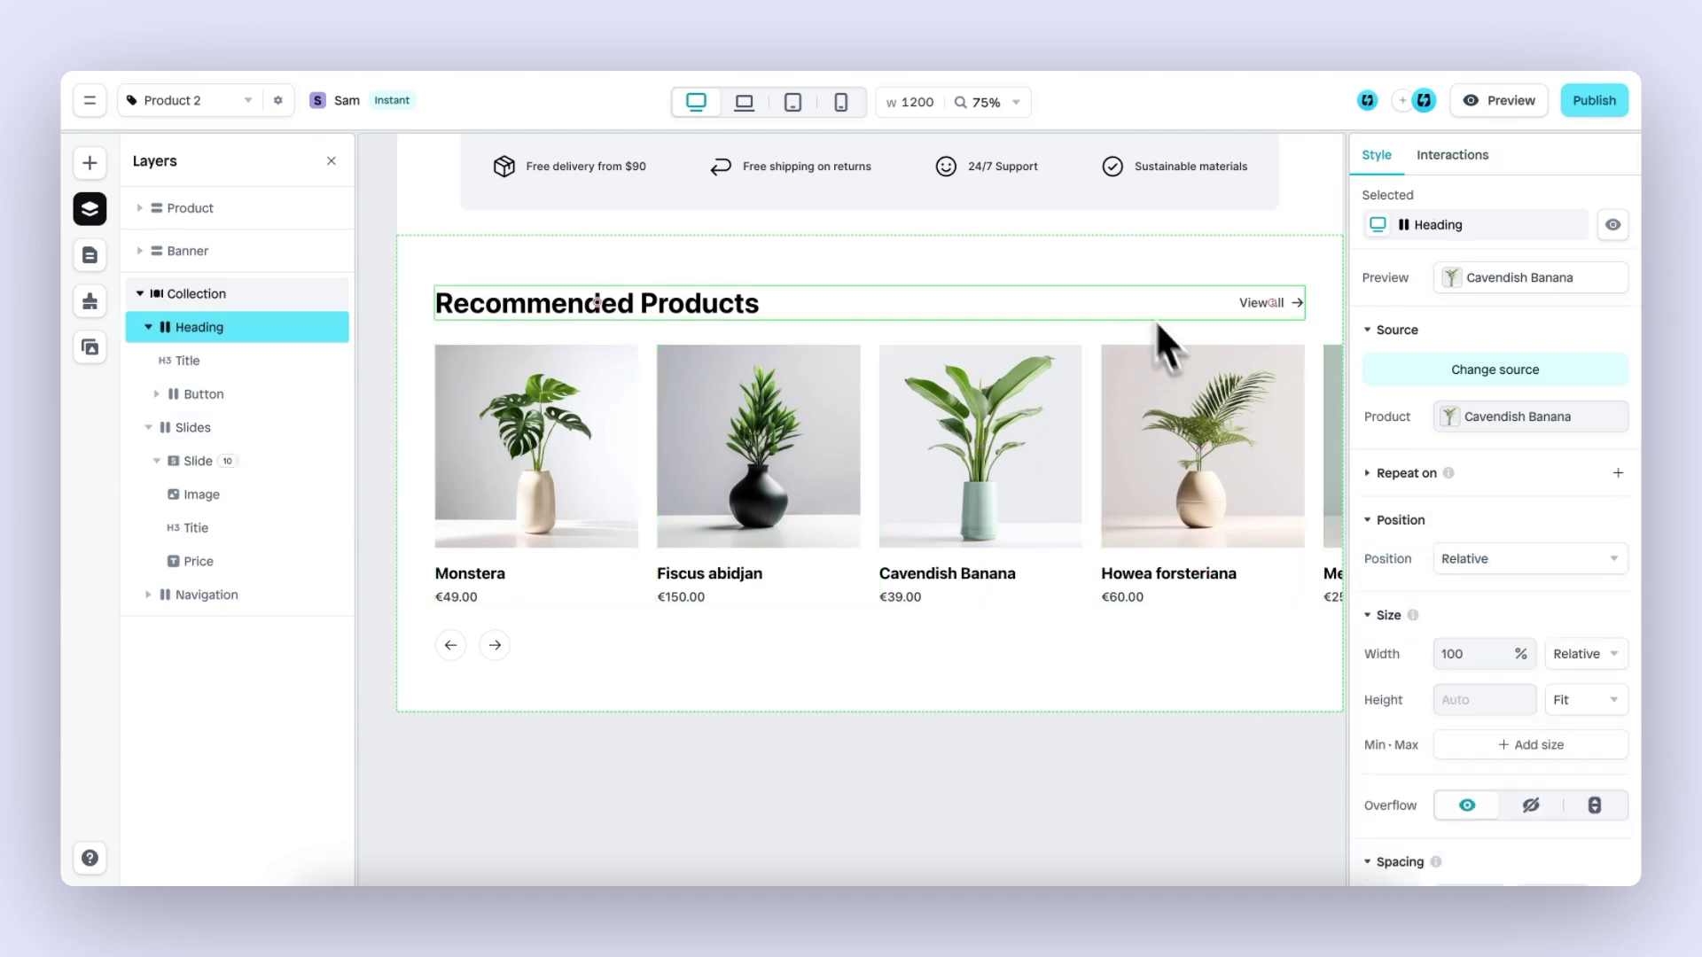
pyautogui.click(585, 448)
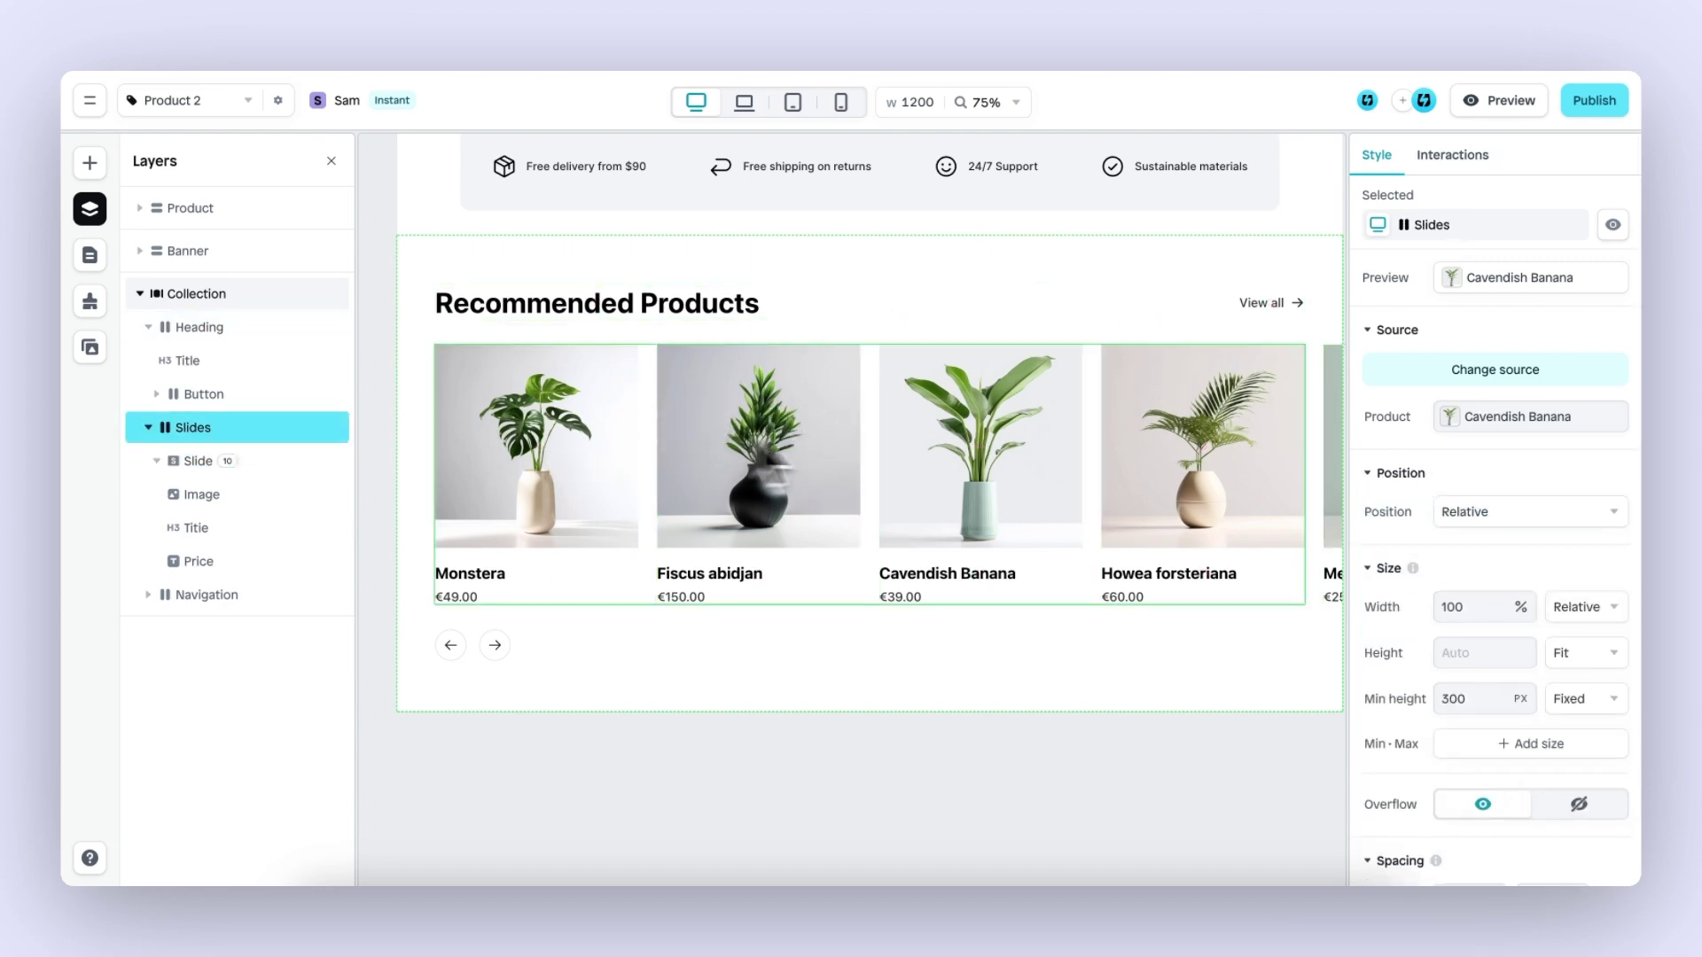
pyautogui.scroll(5, 1037, 472)
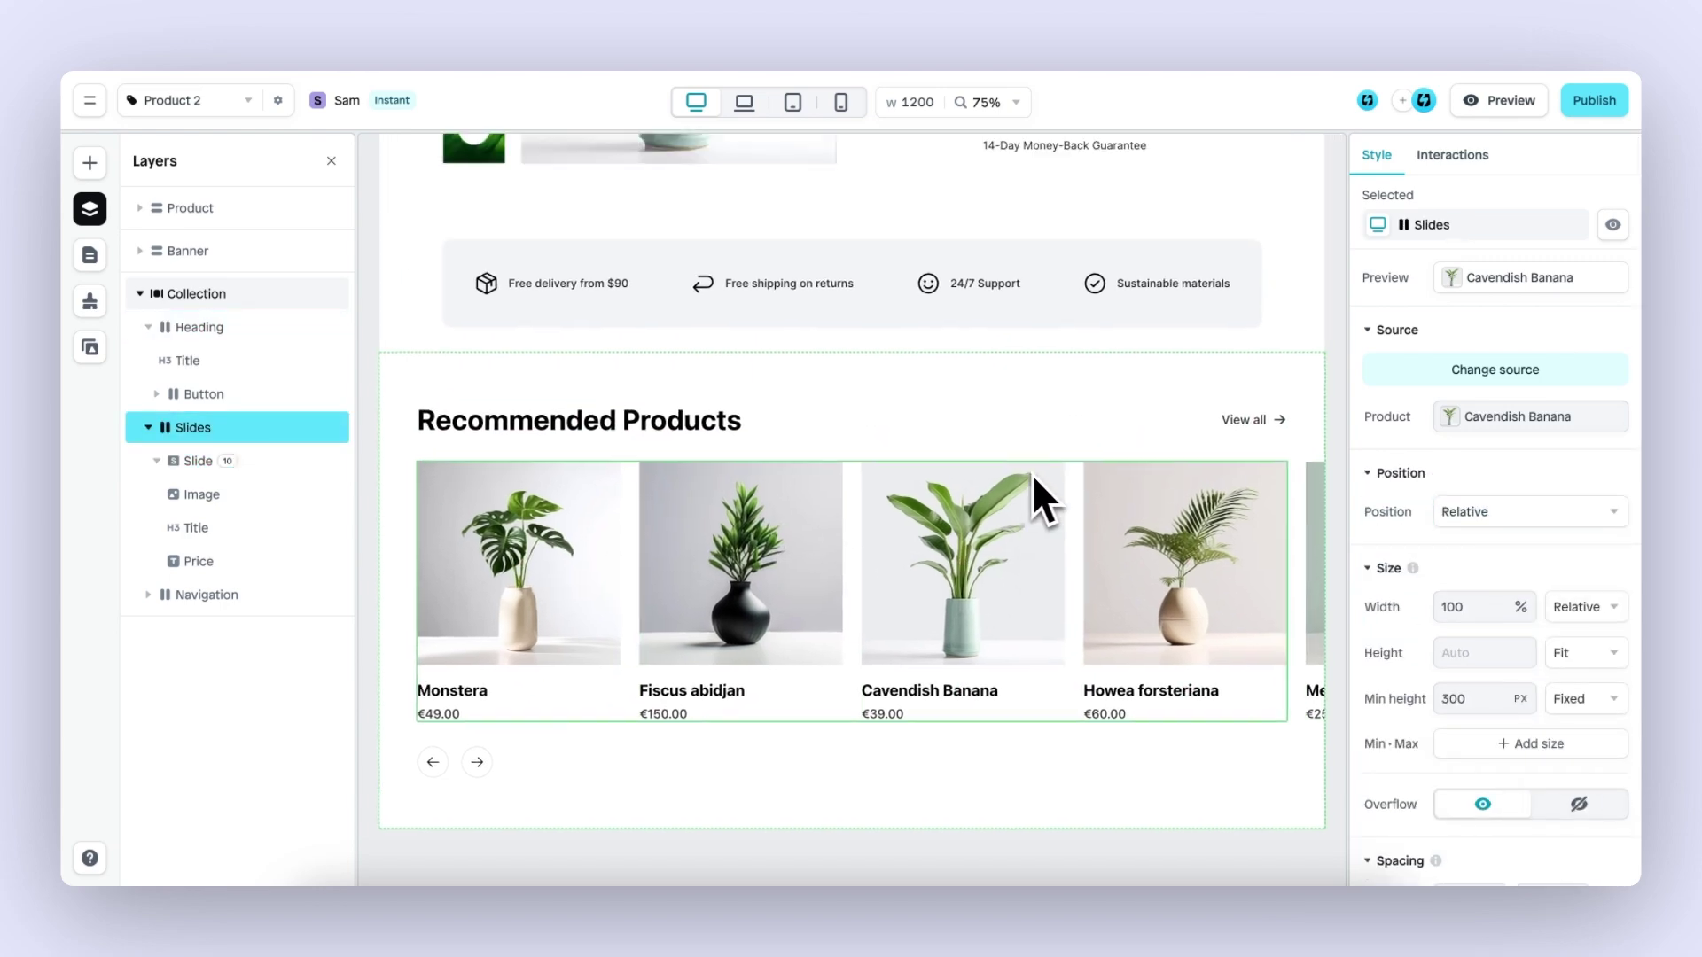
pyautogui.scroll(-5, 1031, 475)
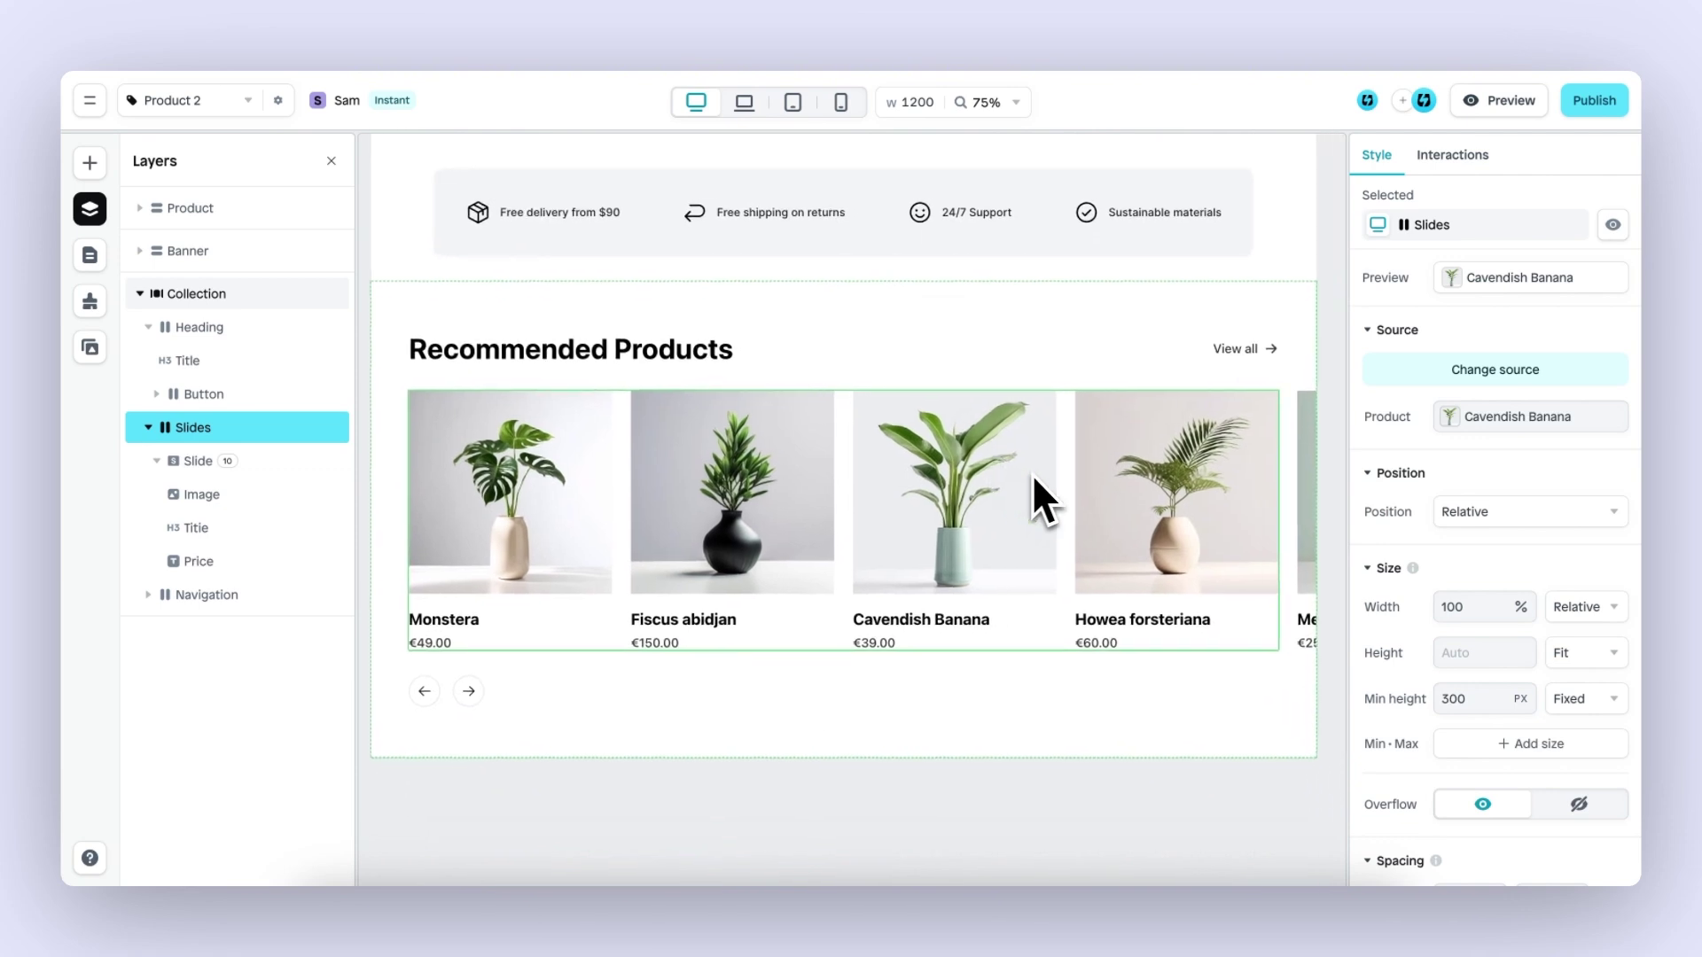